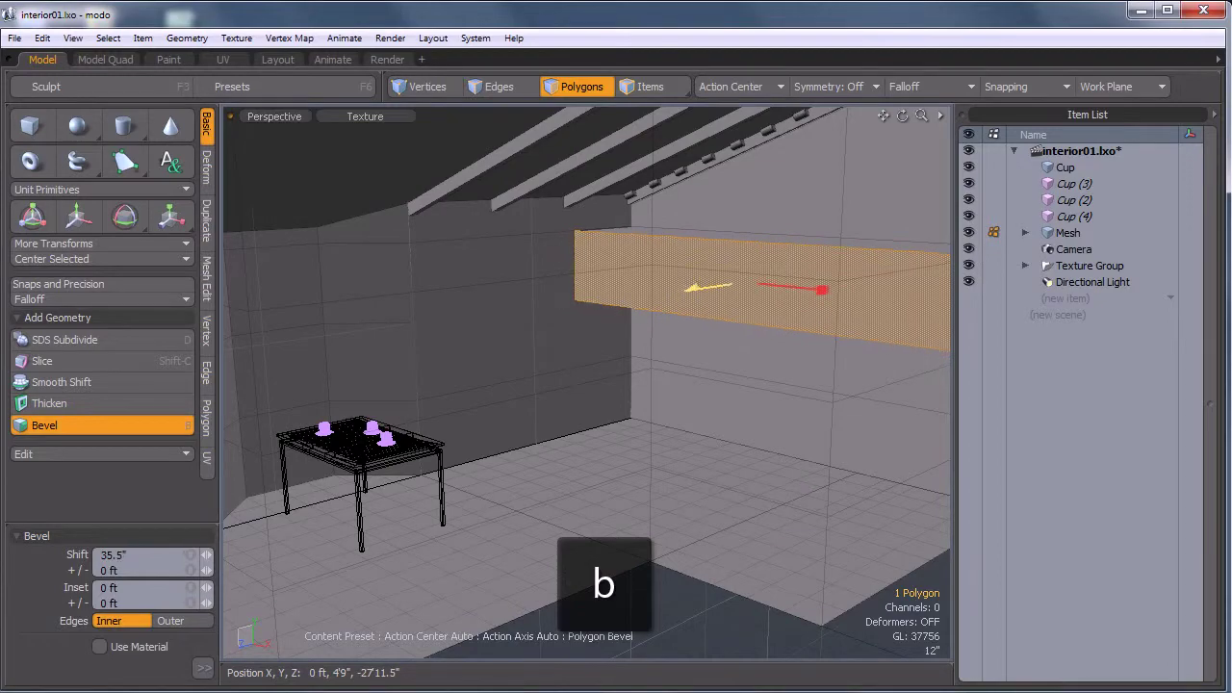
Finish the polygon bevel of the upper wall section and clear the selection, staying in polygon selection mode.
key(space)
alt+drag(572, 404, 609, 379)
click(670, 609)
alt+drag(680, 578, 659, 211)
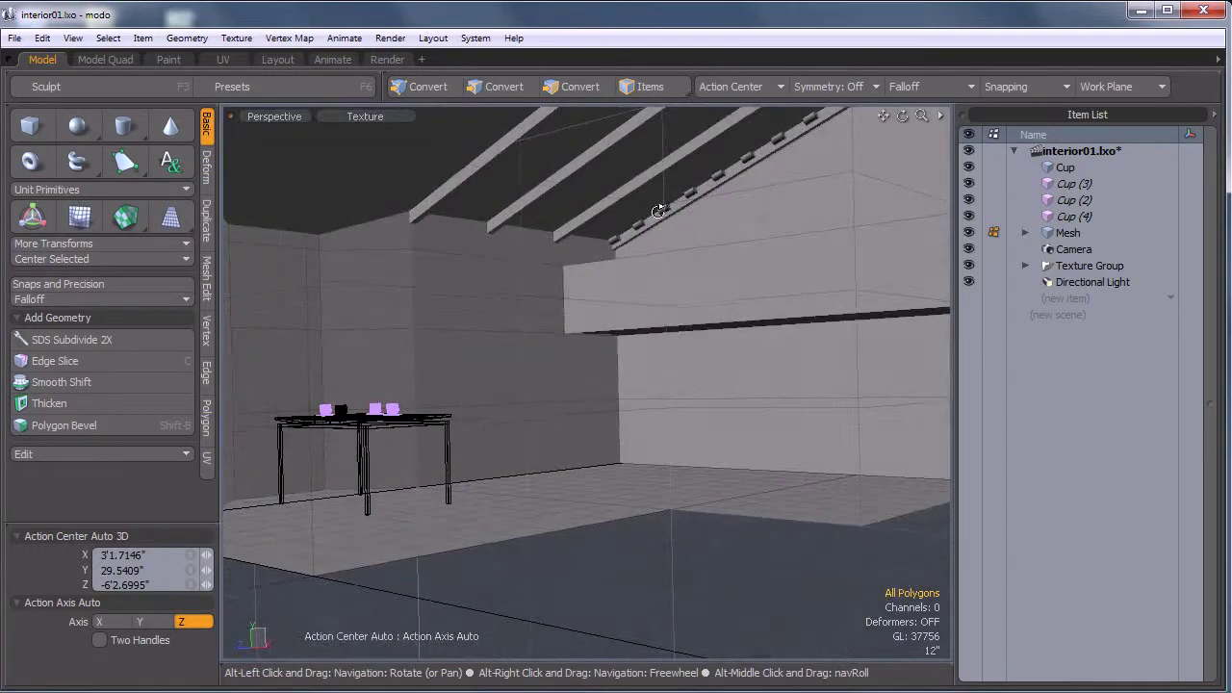
key(3)
mouse_move(527, 388)
alt+mouse_down()
mouse_move(550, 376)
mouse_move(567, 336)
mouse_move(535, 375)
alt+mouse_up()
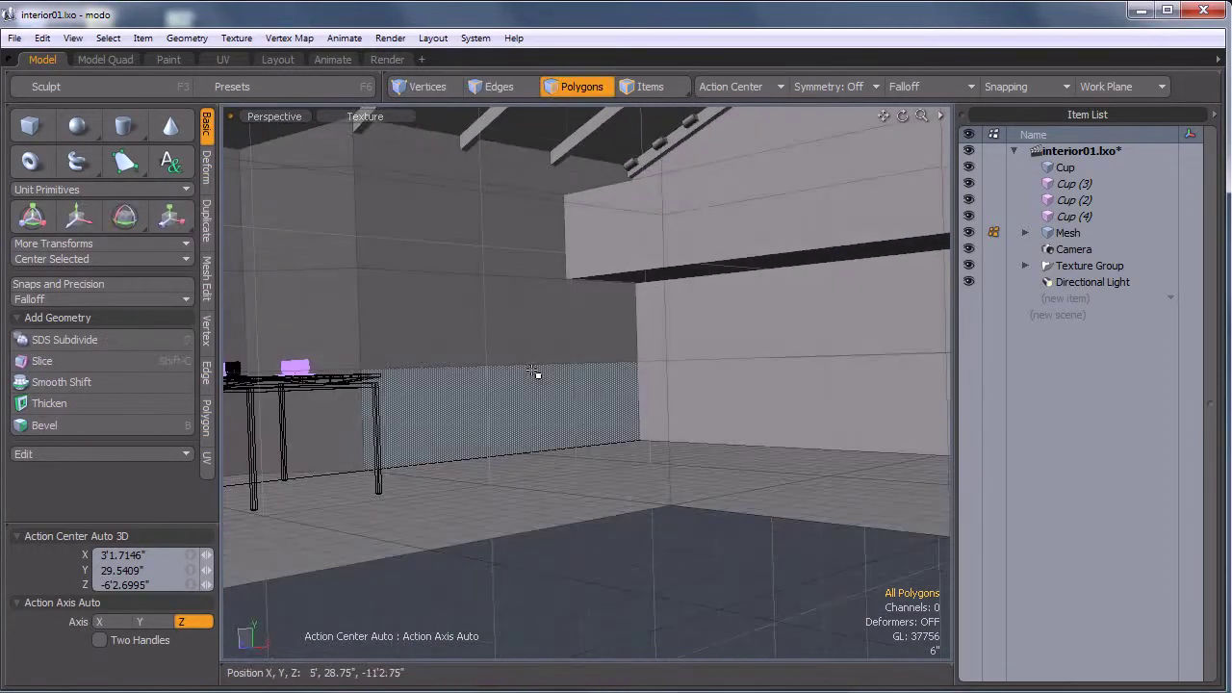
Switch to the Layout workspace and open the Columns folder of the Exterior mesh presets.
click(277, 59)
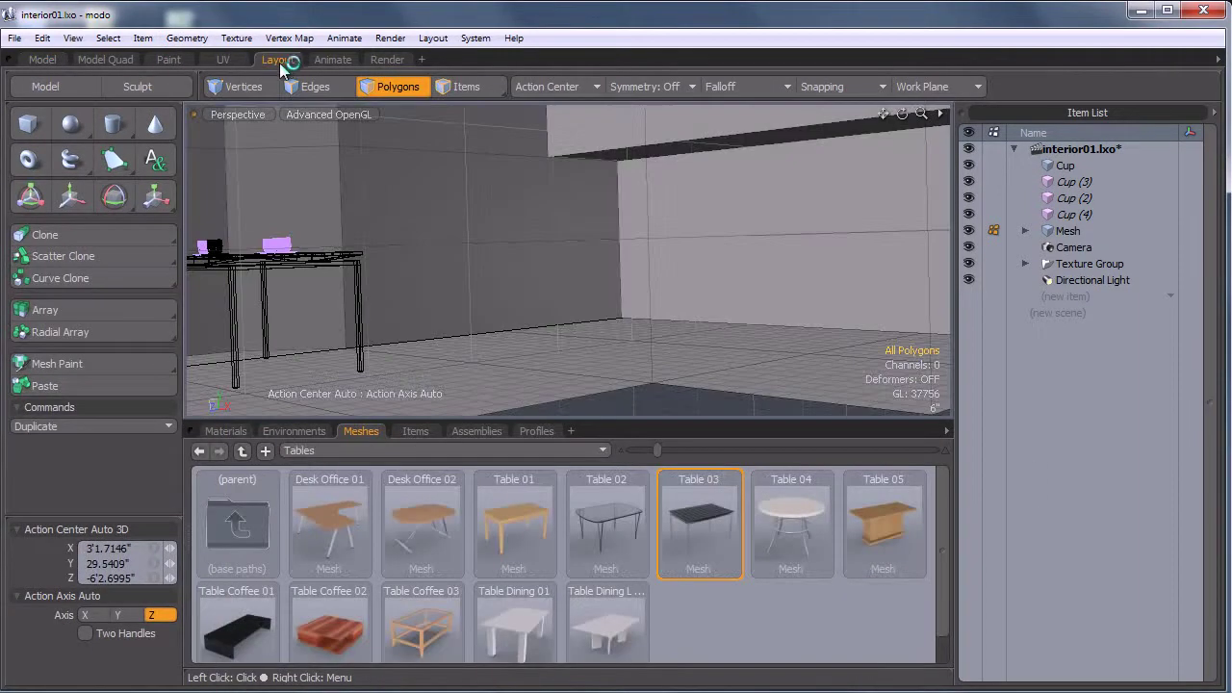
click(364, 447)
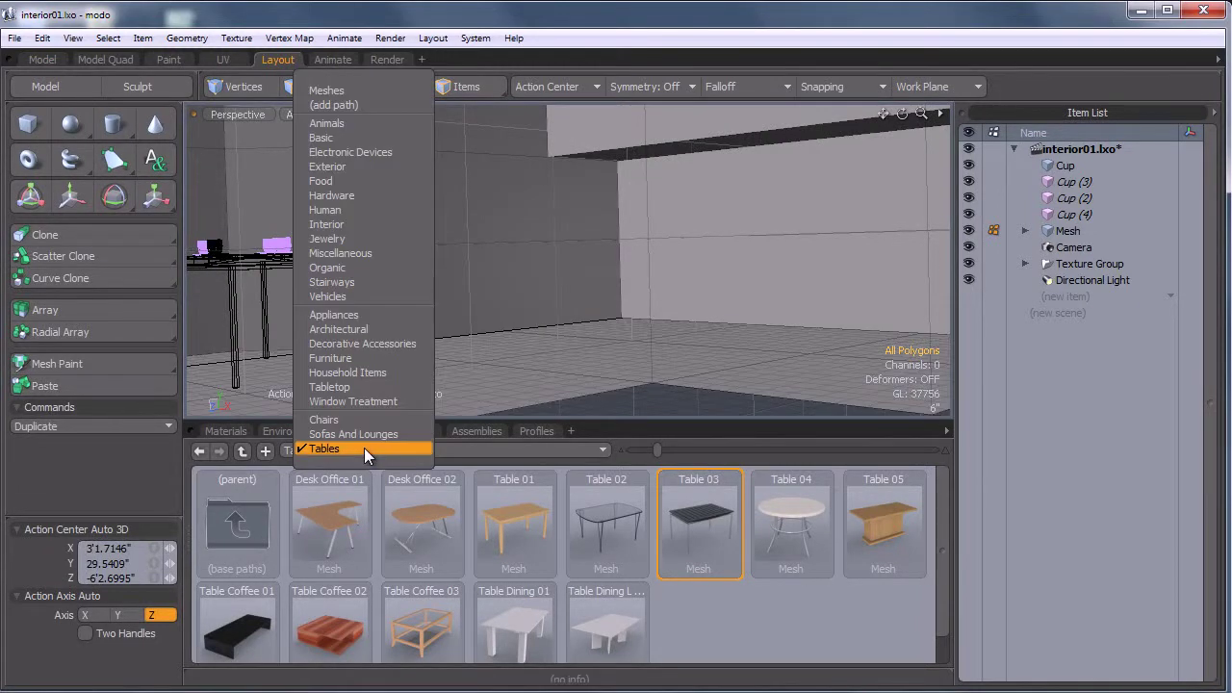
click(350, 90)
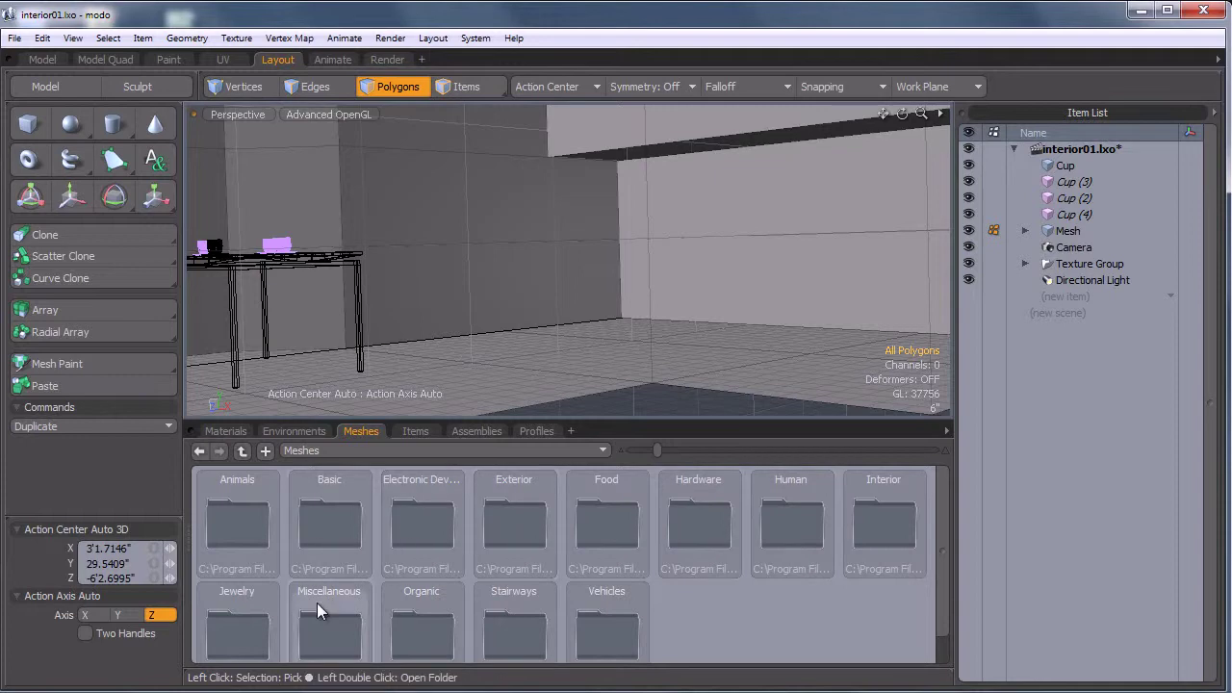
double_click(501, 520)
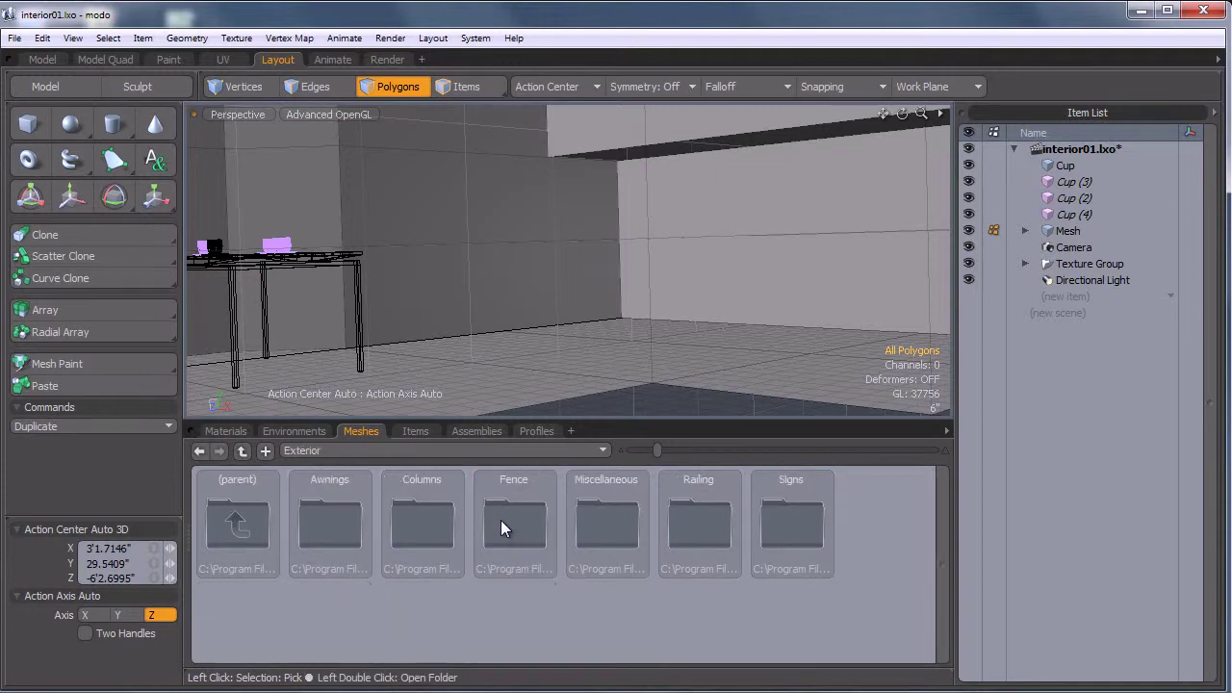
double_click(425, 525)
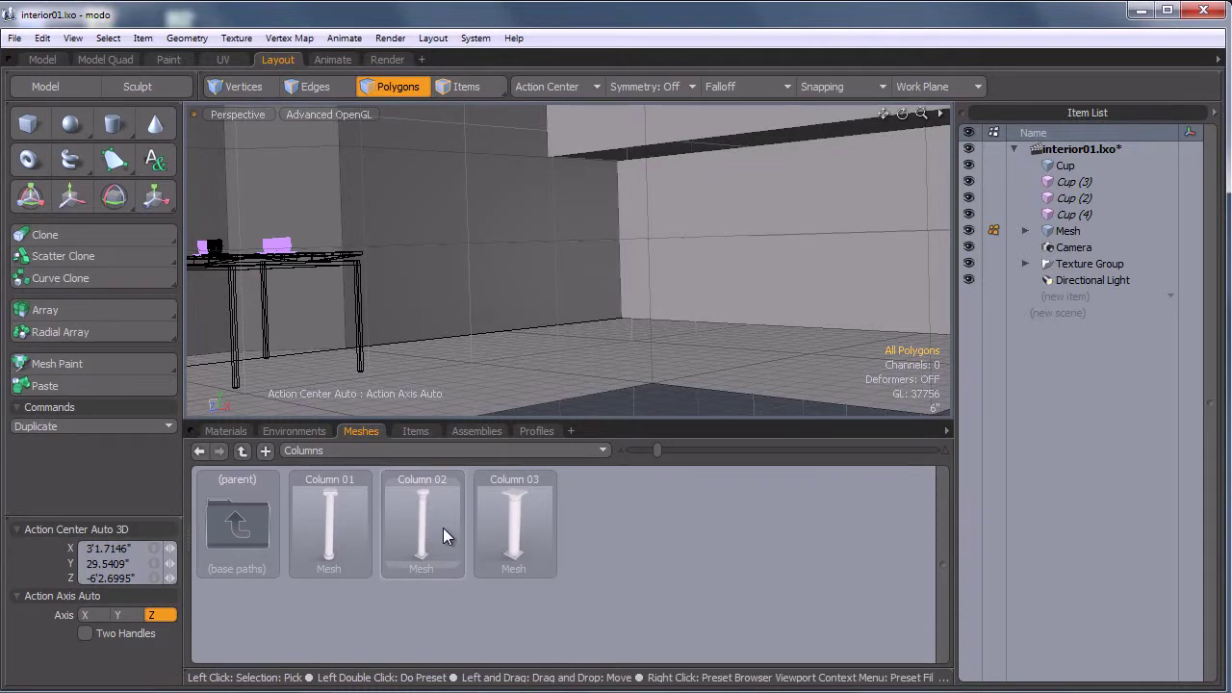
Place the Column 03 mesh preset on the floor near the wall overhang.
drag(511, 535, 586, 375)
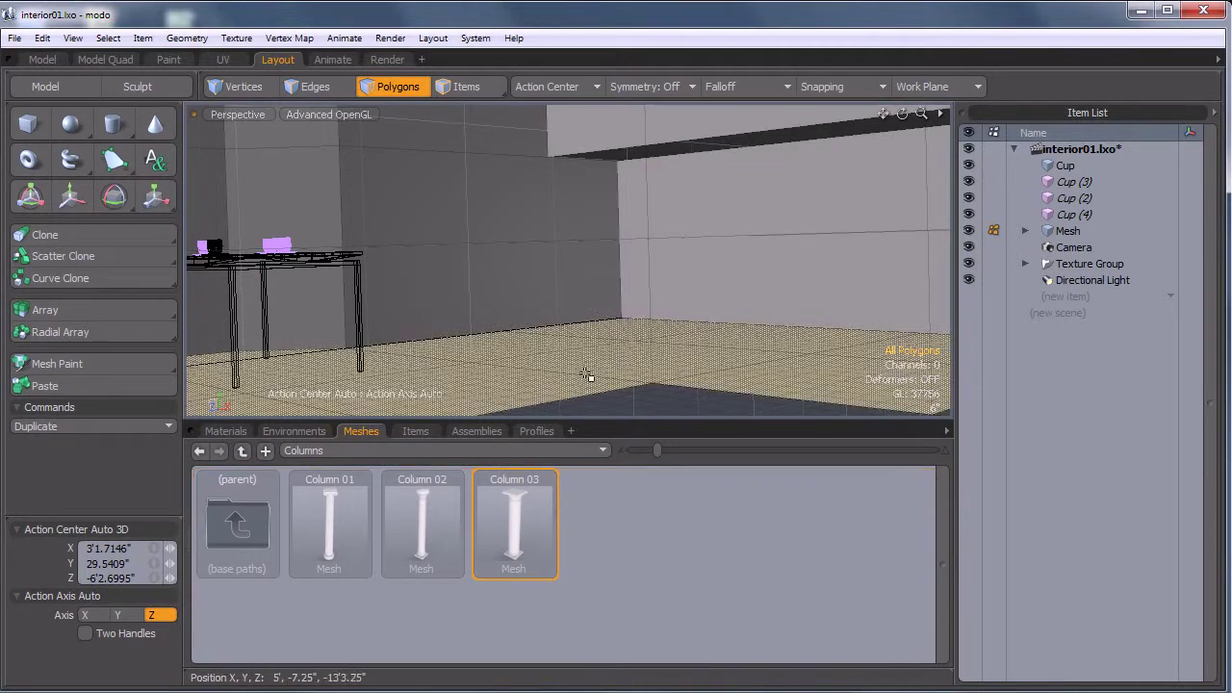
drag(643, 334, 548, 351)
ctrl+alt+drag(676, 288, 569, 352)
alt+shift+drag(569, 353, 589, 250)
alt+drag(589, 250, 584, 305)
Slim the column by scaling it to 37% in X and Z, keeping its height.
key(r)
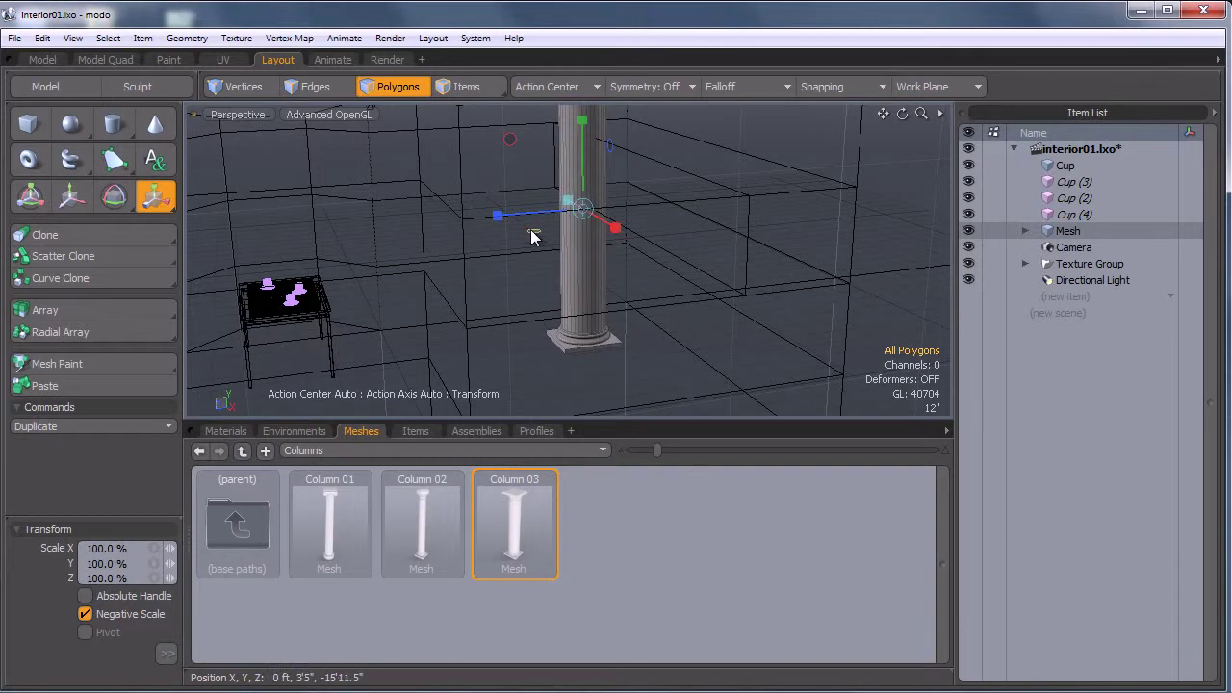
drag(534, 236, 508, 237)
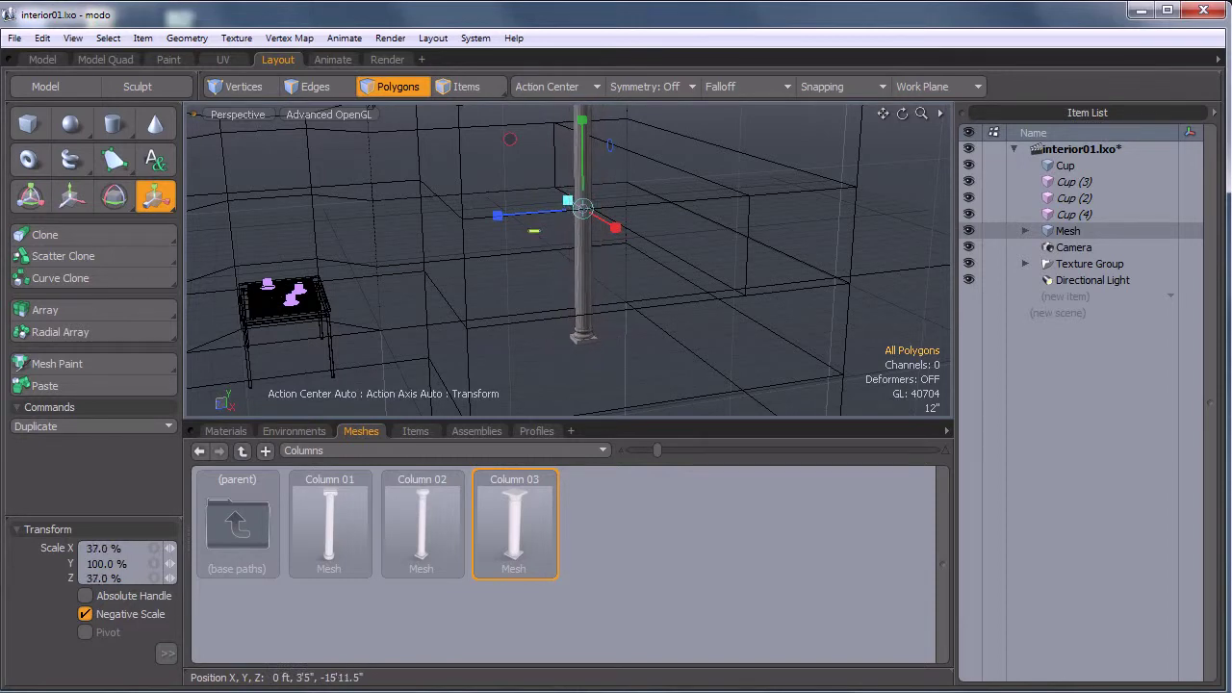
alt+drag(649, 237, 568, 293)
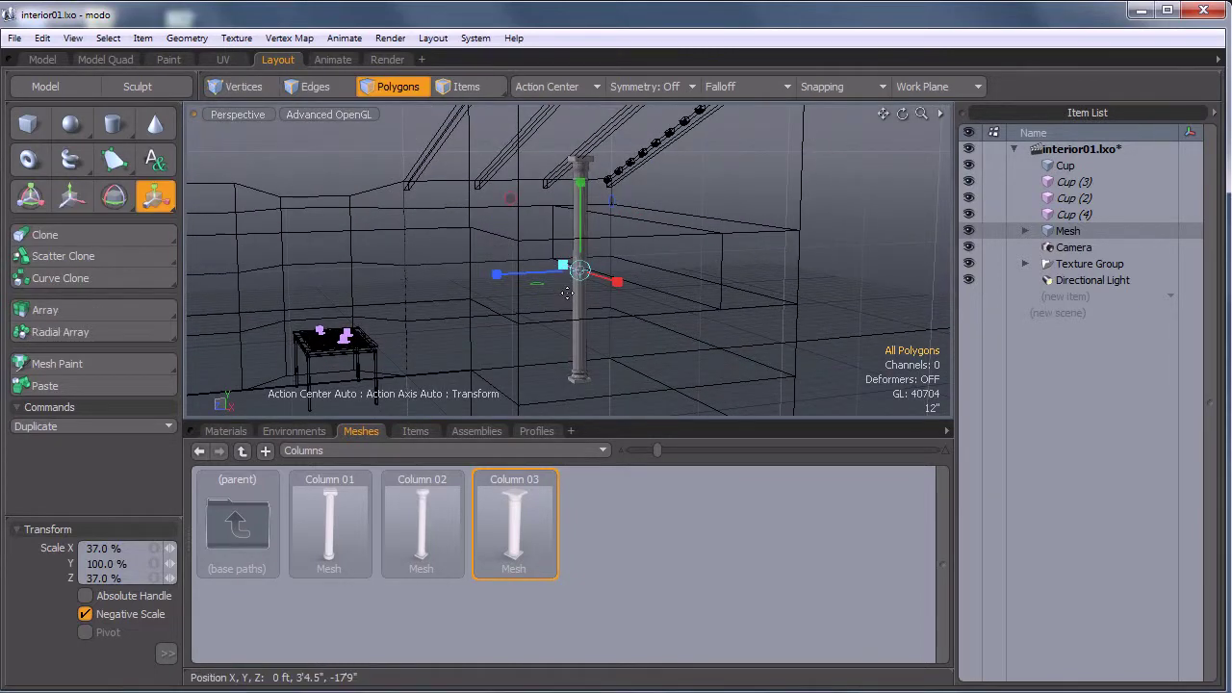
Shorten the column by selecting its capital polygons and moving them down 5'9.5" in Y.
key(q)
right_drag(556, 181, 604, 204)
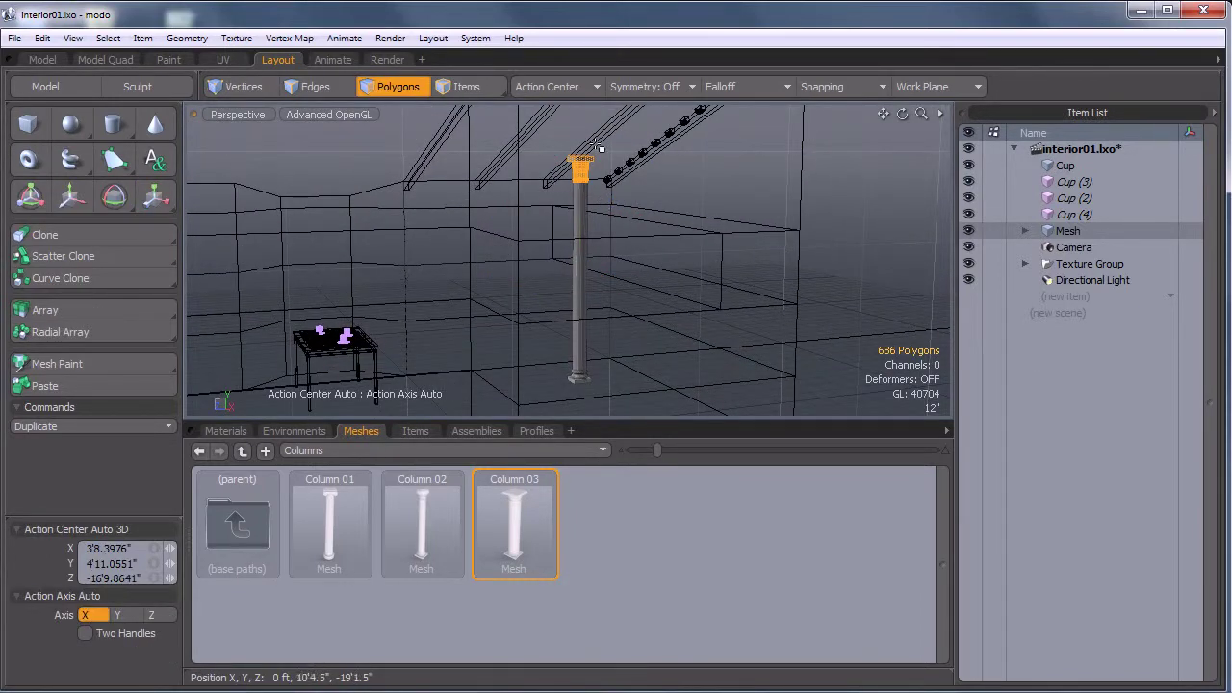
key(w)
drag(580, 154, 580, 239)
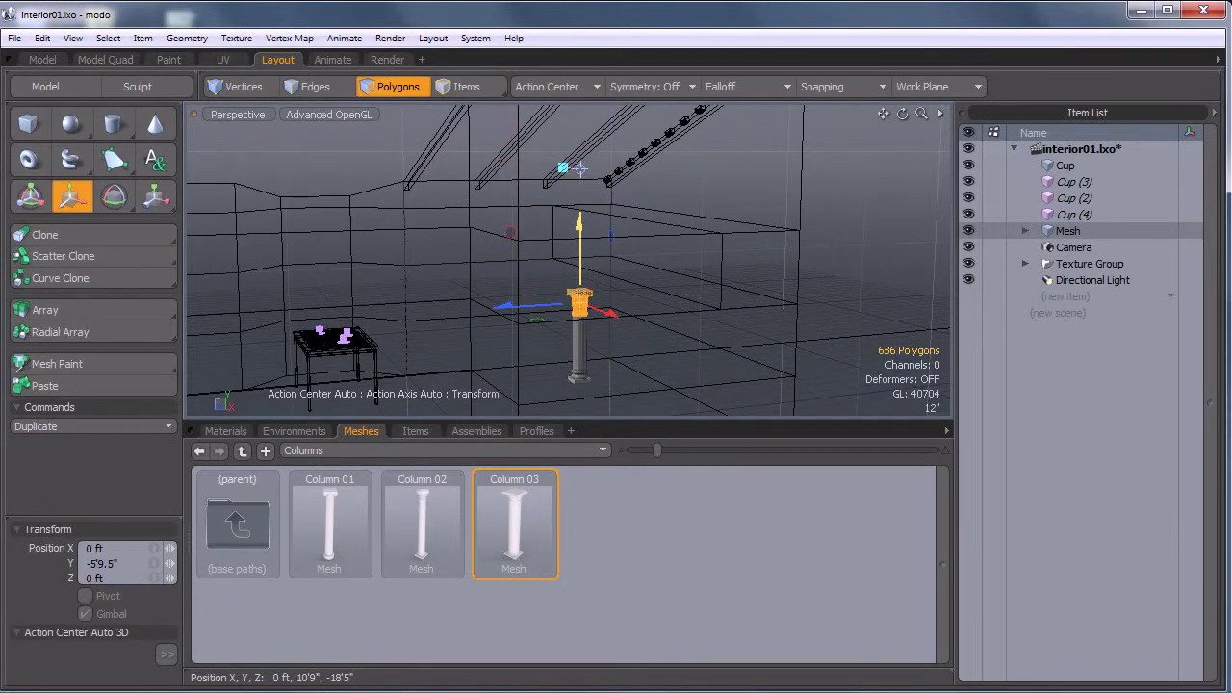
key(space)
mouse_move(530, 294)
alt+mouse_down()
mouse_move(577, 259)
mouse_move(563, 279)
mouse_move(544, 278)
alt+mouse_up()
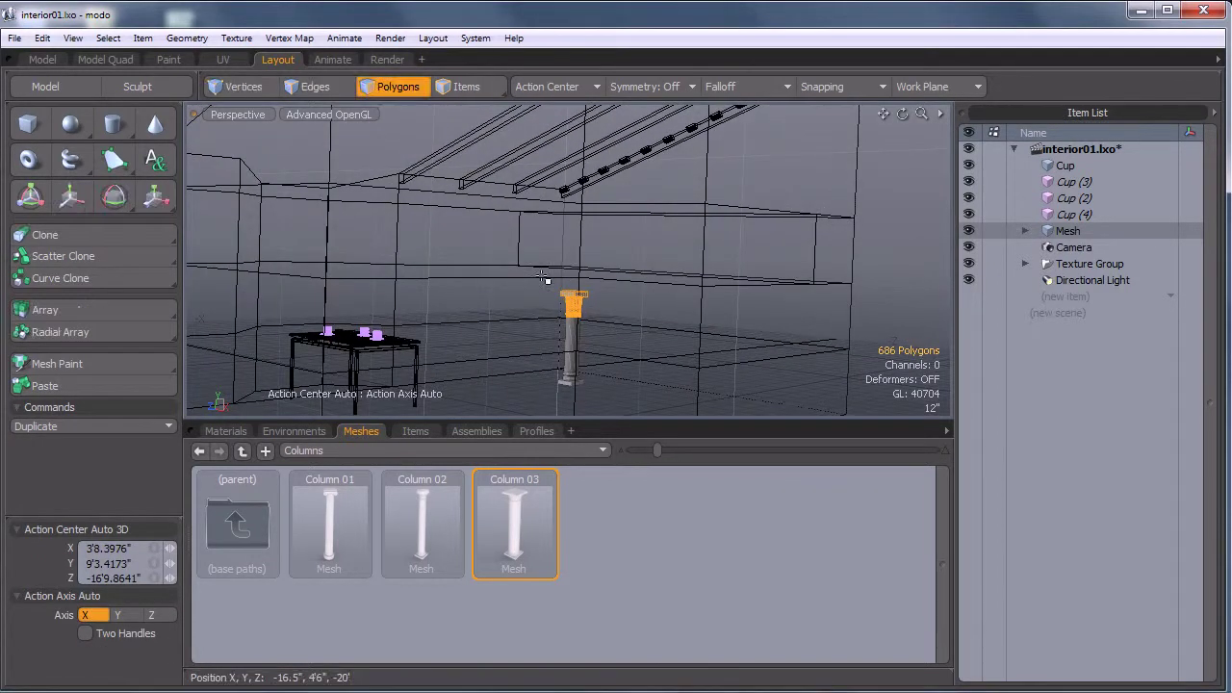
In the Right view, select the whole column and move it along Z until it stands beneath the overhang.
key(ctrl+space)
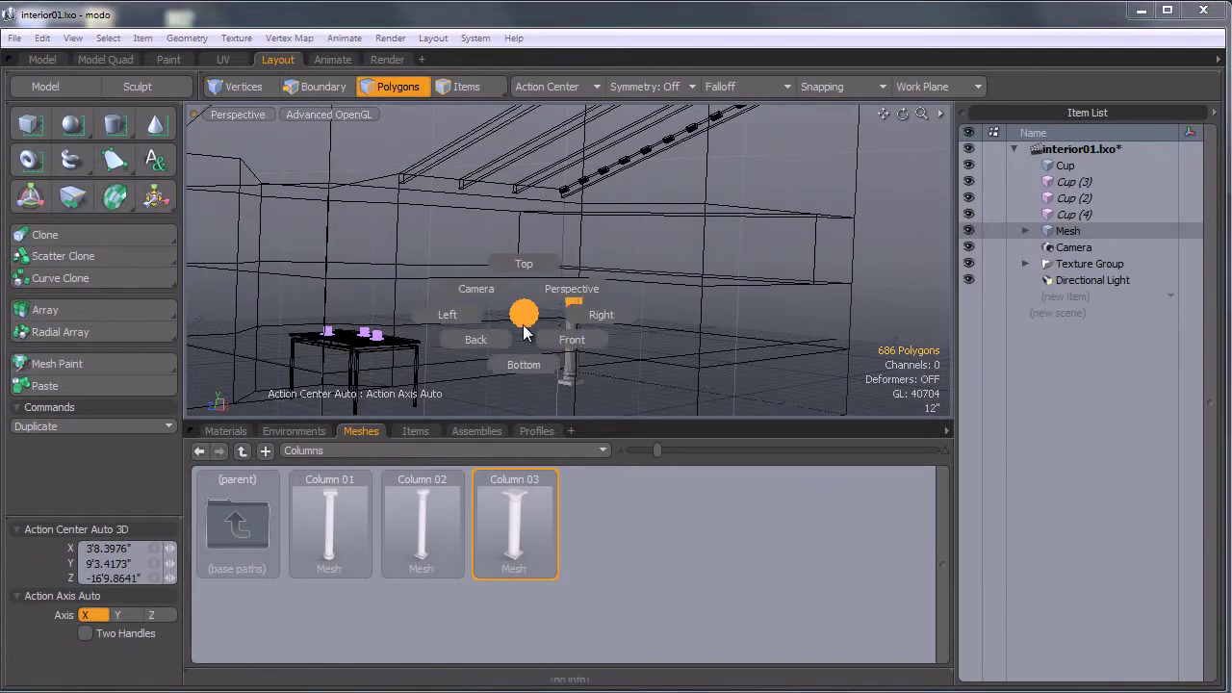
click(604, 313)
ctrl+alt+drag(579, 323, 610, 337)
alt+shift+drag(611, 337, 520, 193)
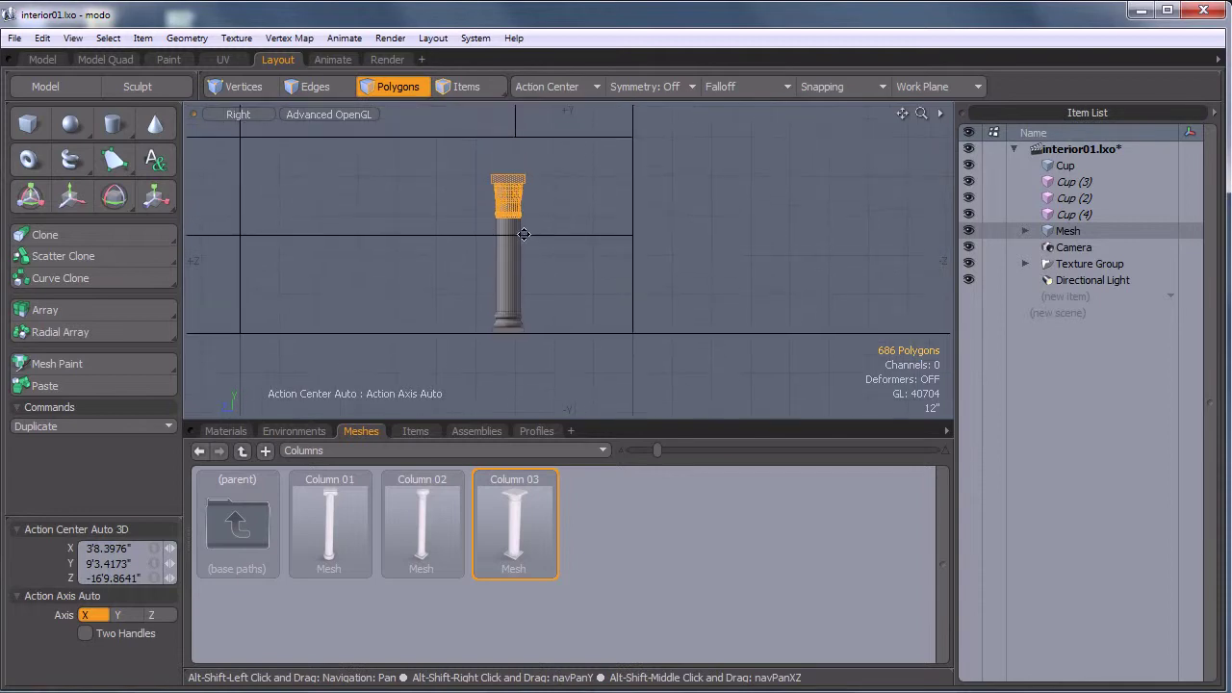
ctrl+alt+drag(542, 247, 544, 144)
drag(551, 508, 517, 298)
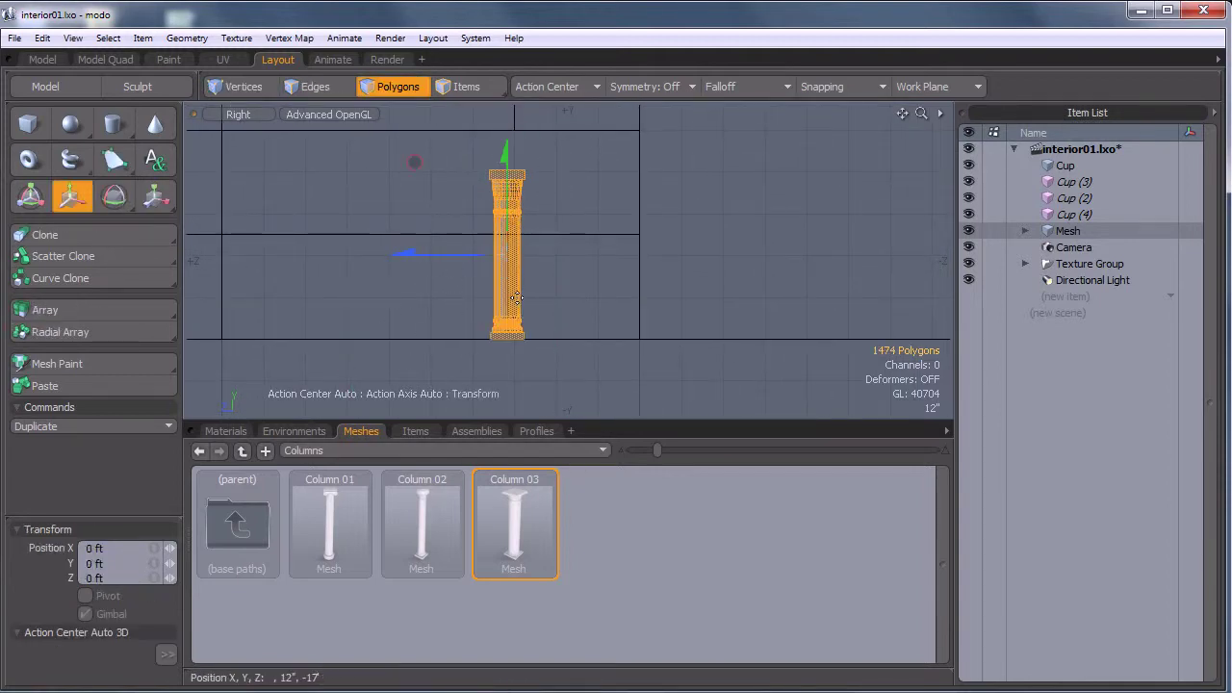
drag(461, 254, 495, 254)
key(q)
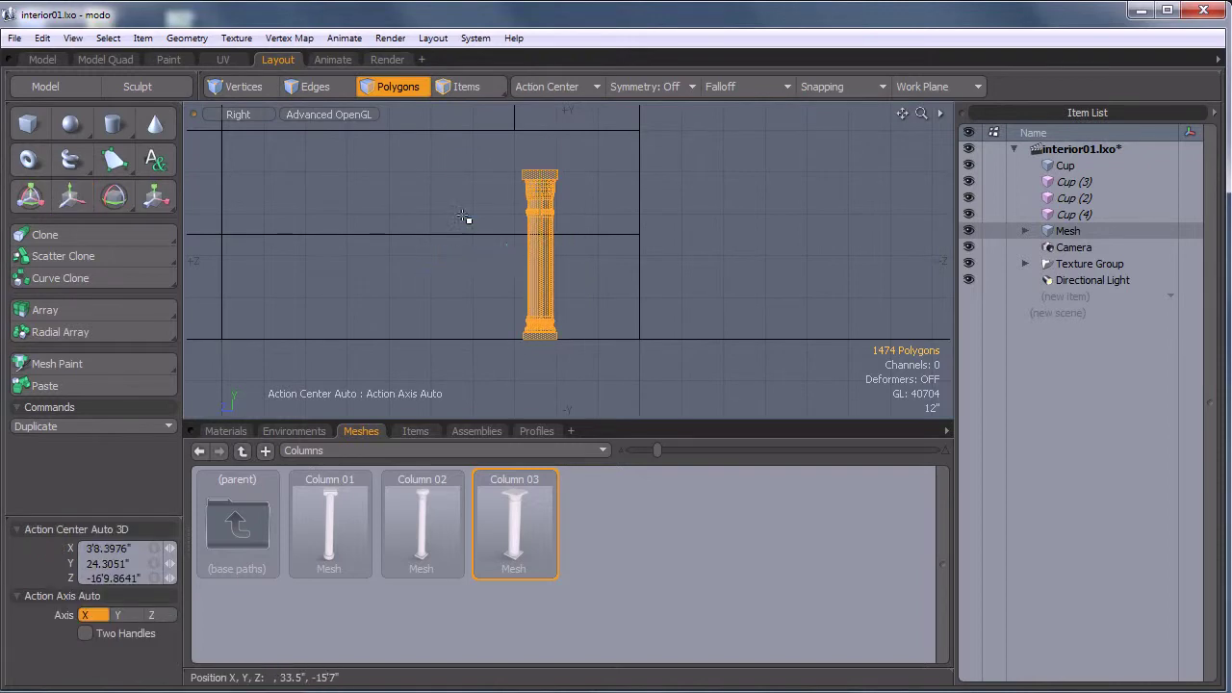
Deselect the column, return to the Perspective view and switch to the Model workspace.
click(468, 214)
key(ctrl+space)
click(498, 192)
ctrl+alt+drag(499, 193, 577, 237)
ctrl+alt+drag(577, 236, 467, 220)
click(58, 59)
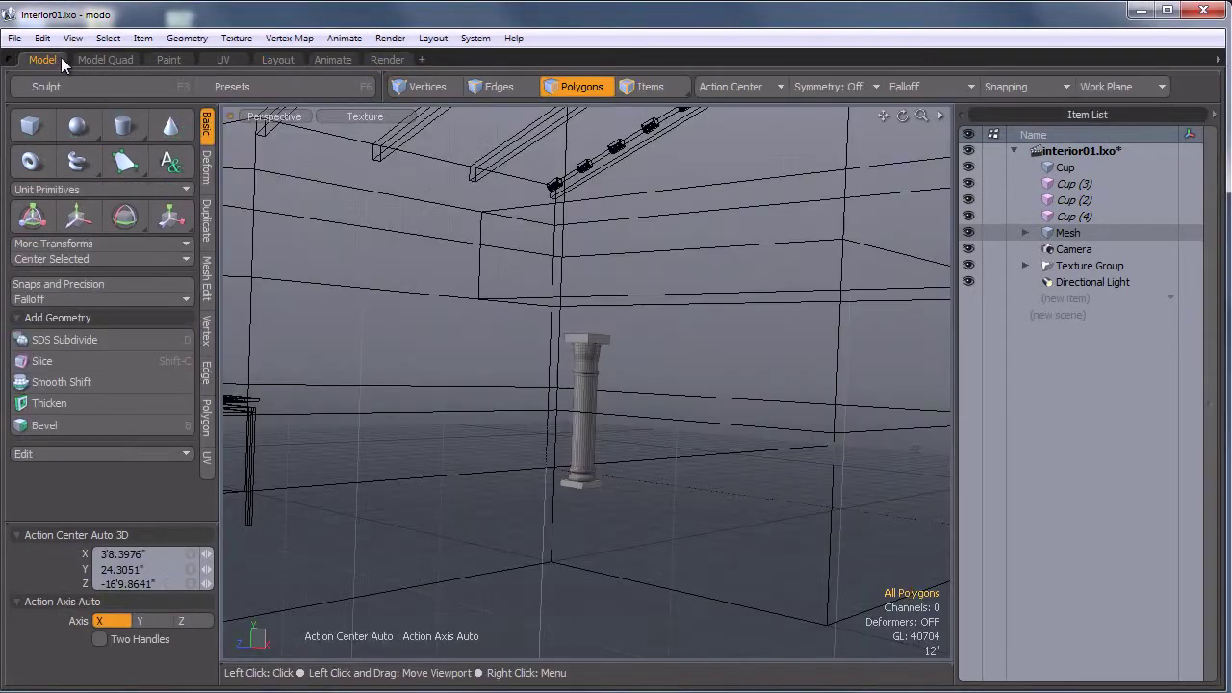
In the Right view, activate the Scale Absolute preset and align its vertical handle from the column's base to its top.
key(ctrl+space)
click(627, 328)
ctrl+alt+drag(644, 346, 596, 218)
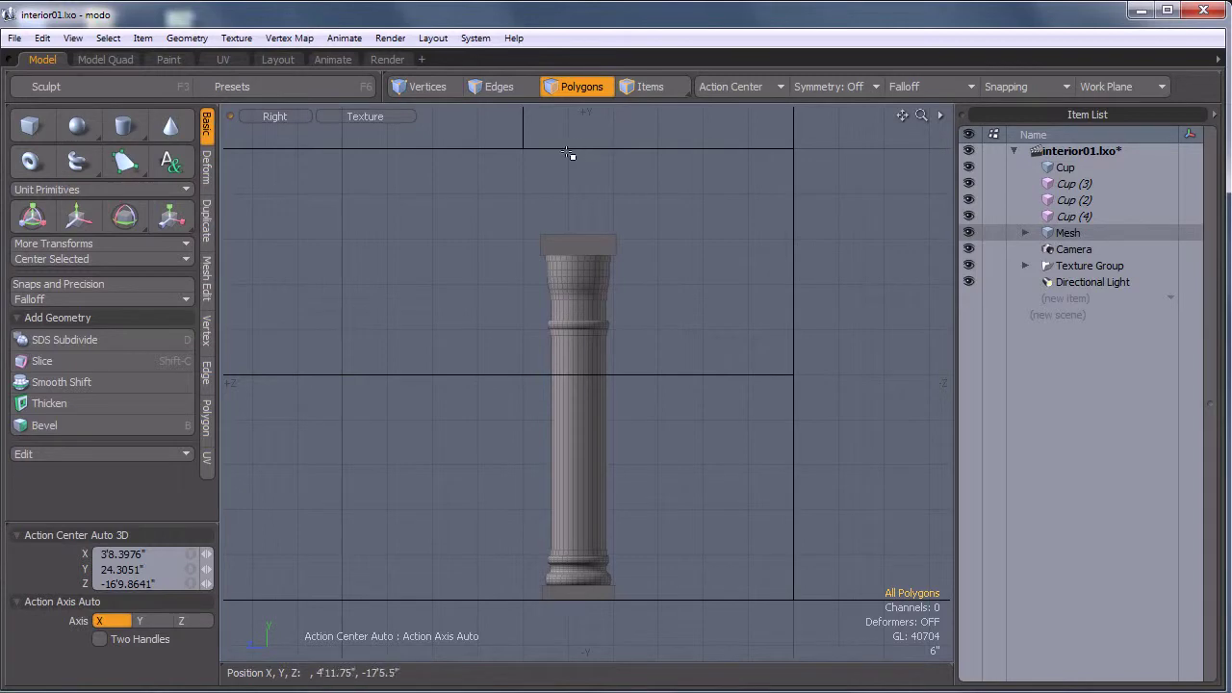
ctrl+alt+drag(570, 154, 583, 229)
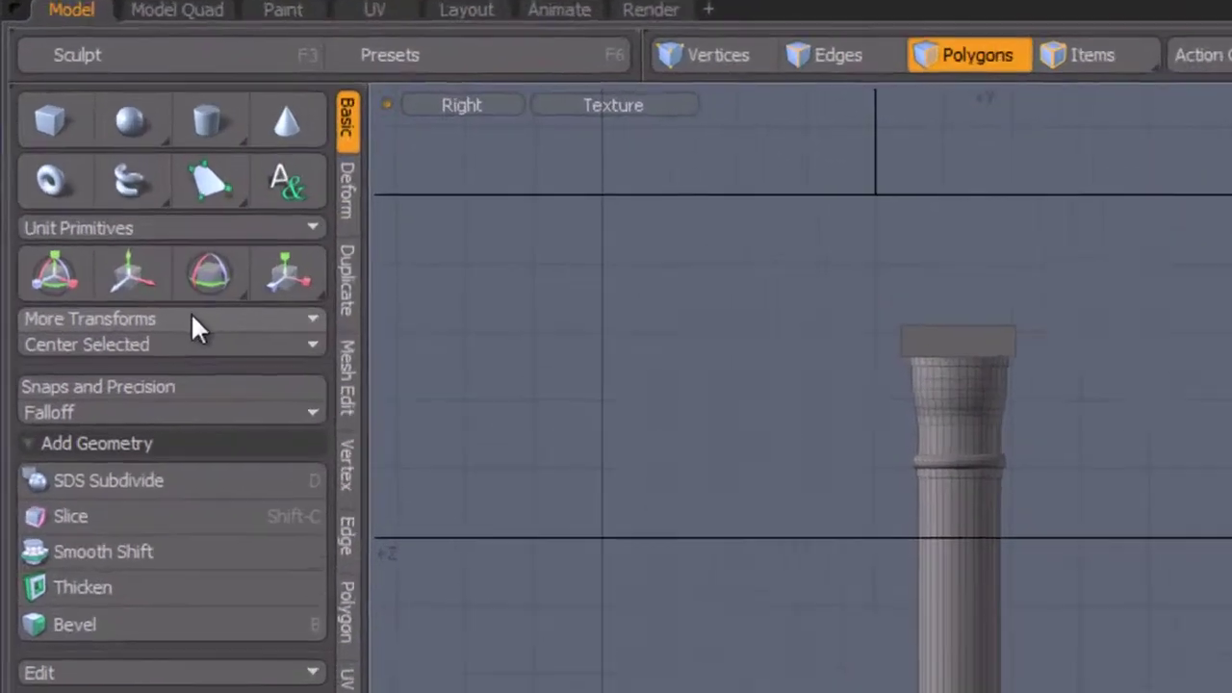
click(98, 395)
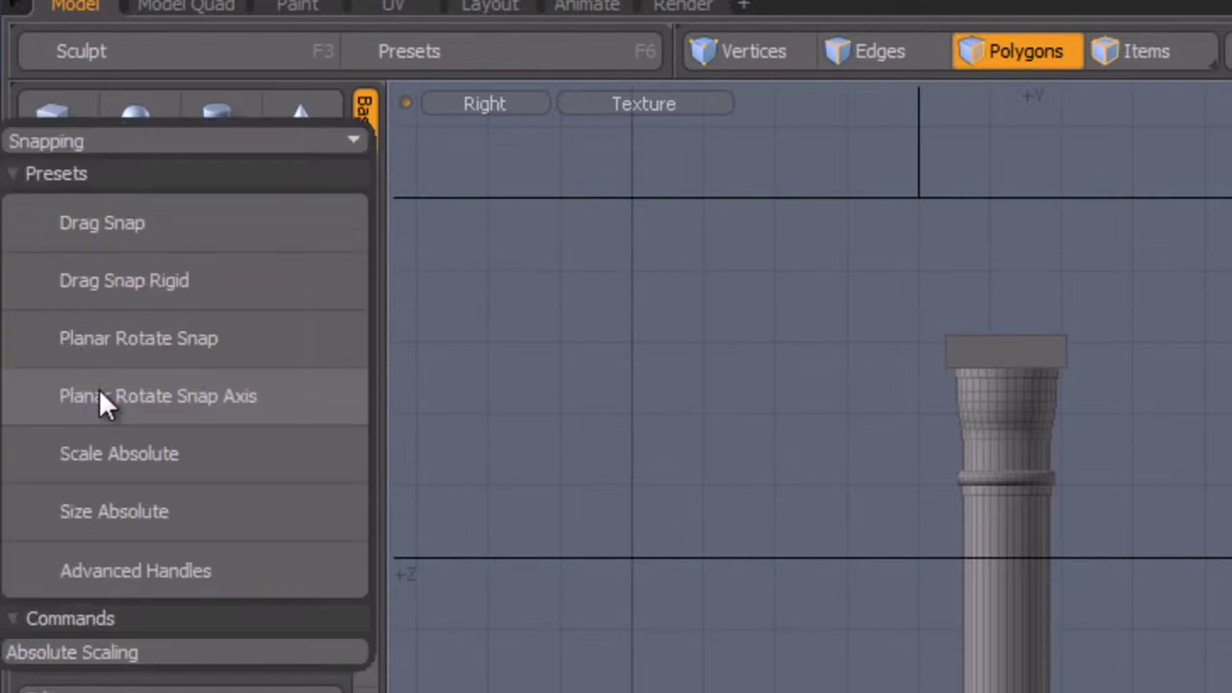
click(183, 462)
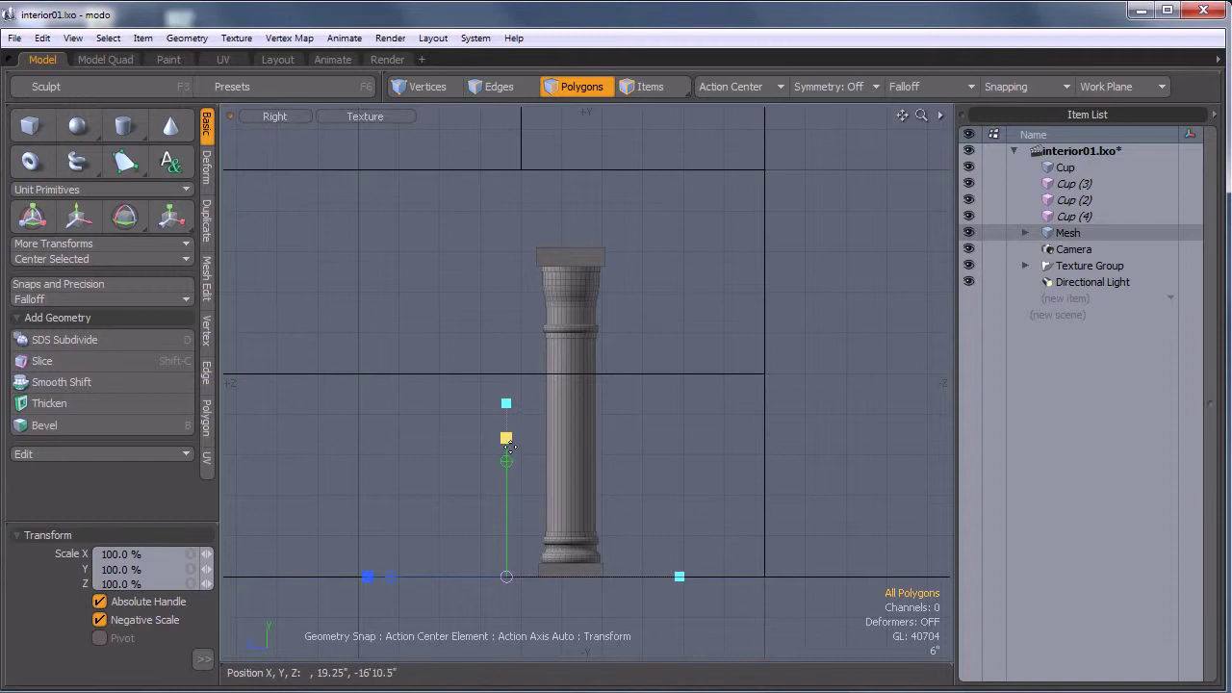
drag(506, 443, 572, 247)
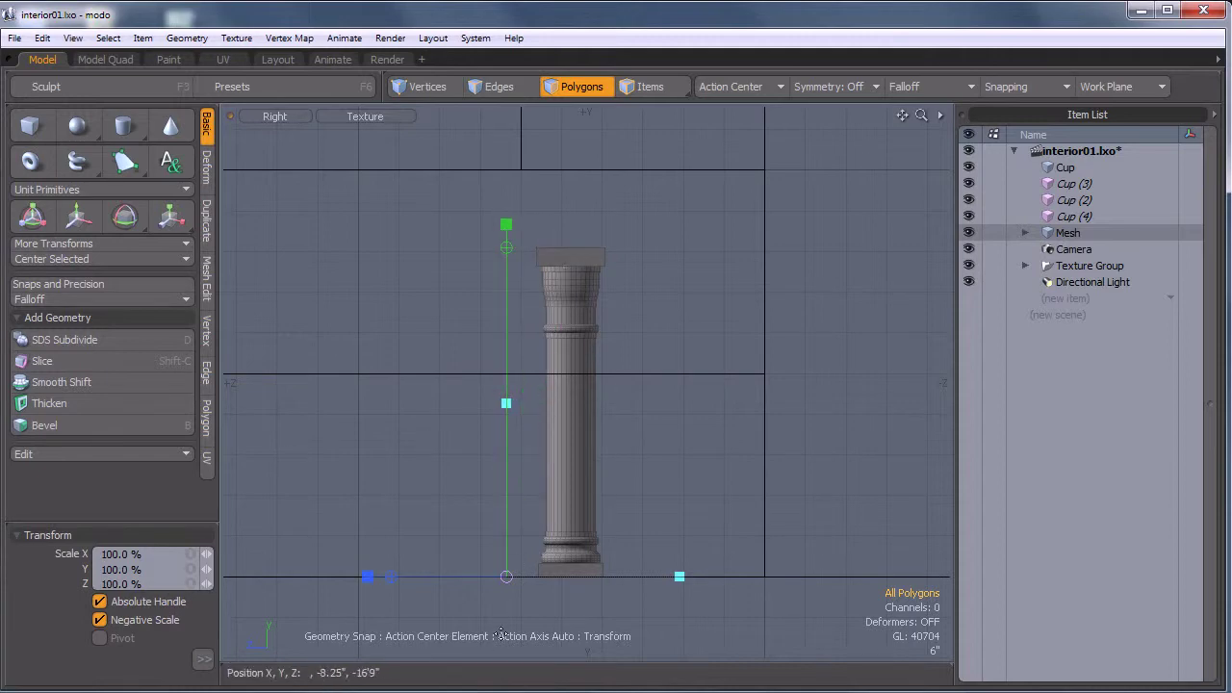
Enable Geometry snapping and stretch the column to 123.43% in Y so its top meets the overhang's underside.
scroll(569, 159, up, 2)
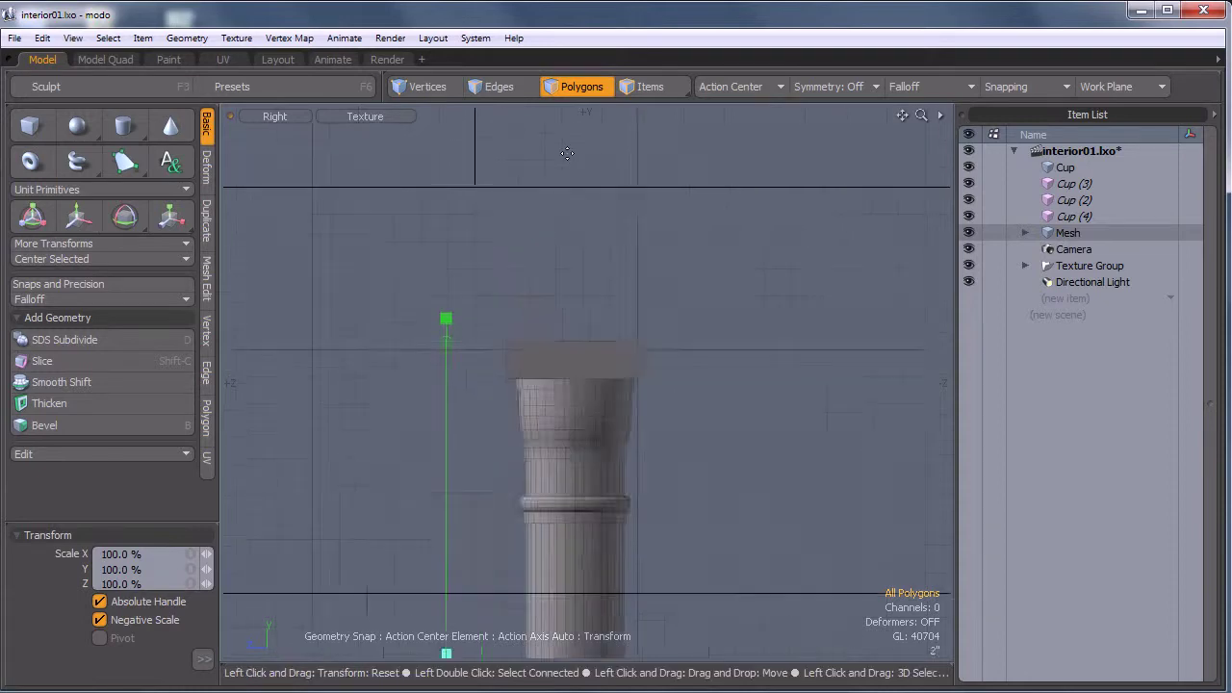
scroll(551, 219, down, 4)
alt+shift+drag(551, 219, 595, 352)
mouse_move(497, 404)
mouse_down()
mouse_move(493, 341)
mouse_move(493, 387)
mouse_up()
click(1017, 88)
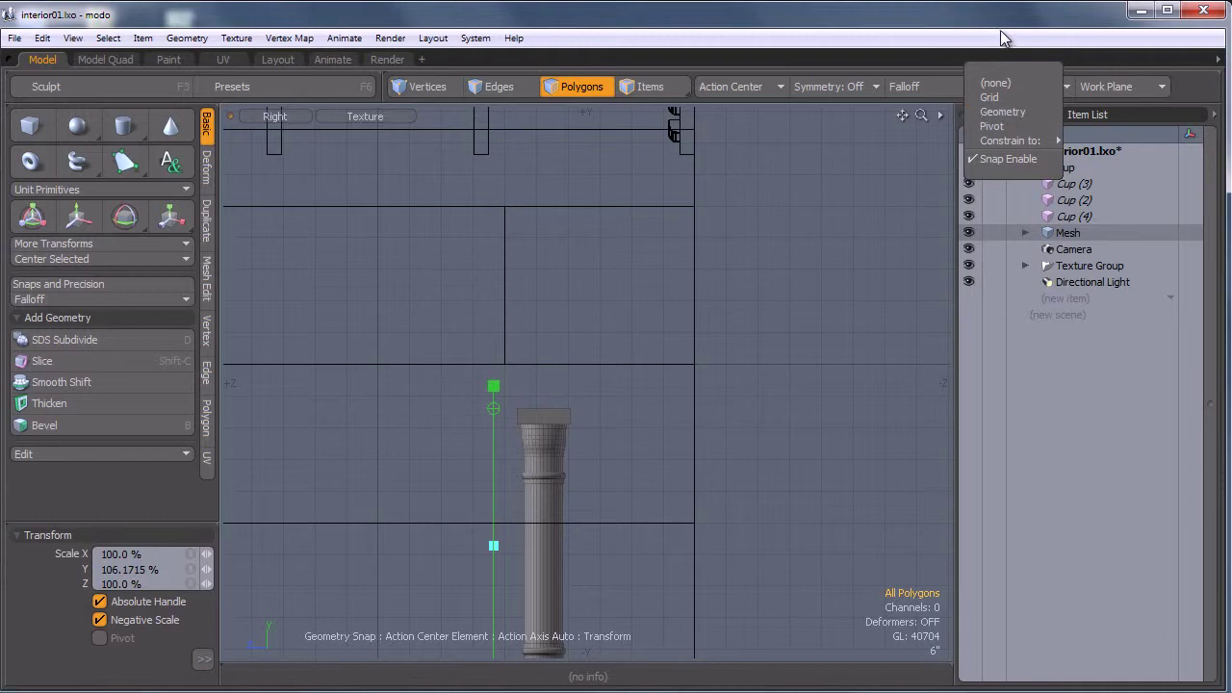
click(1006, 113)
drag(493, 386, 493, 342)
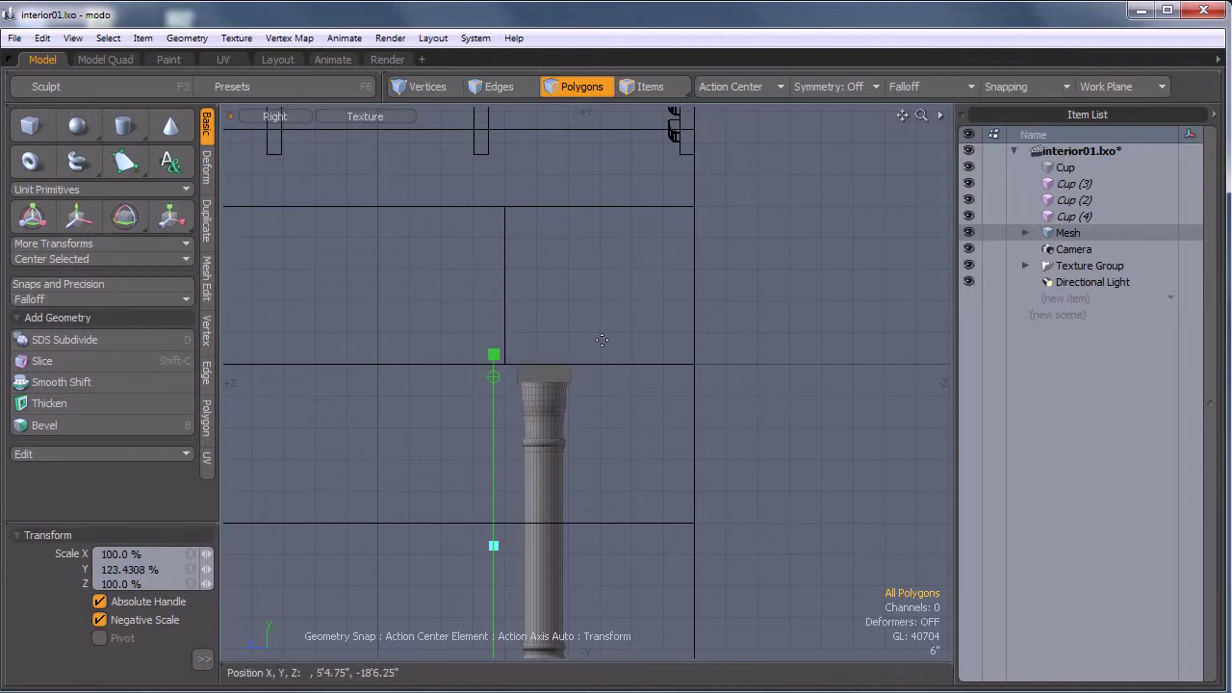
key(space)
In the Perspective view, clone the column into a row along X with 7 clones at a 17.5" offset.
key(ctrl+space)
click(646, 349)
alt+drag(491, 479, 486, 336)
key(w)
key(space)
key(3)
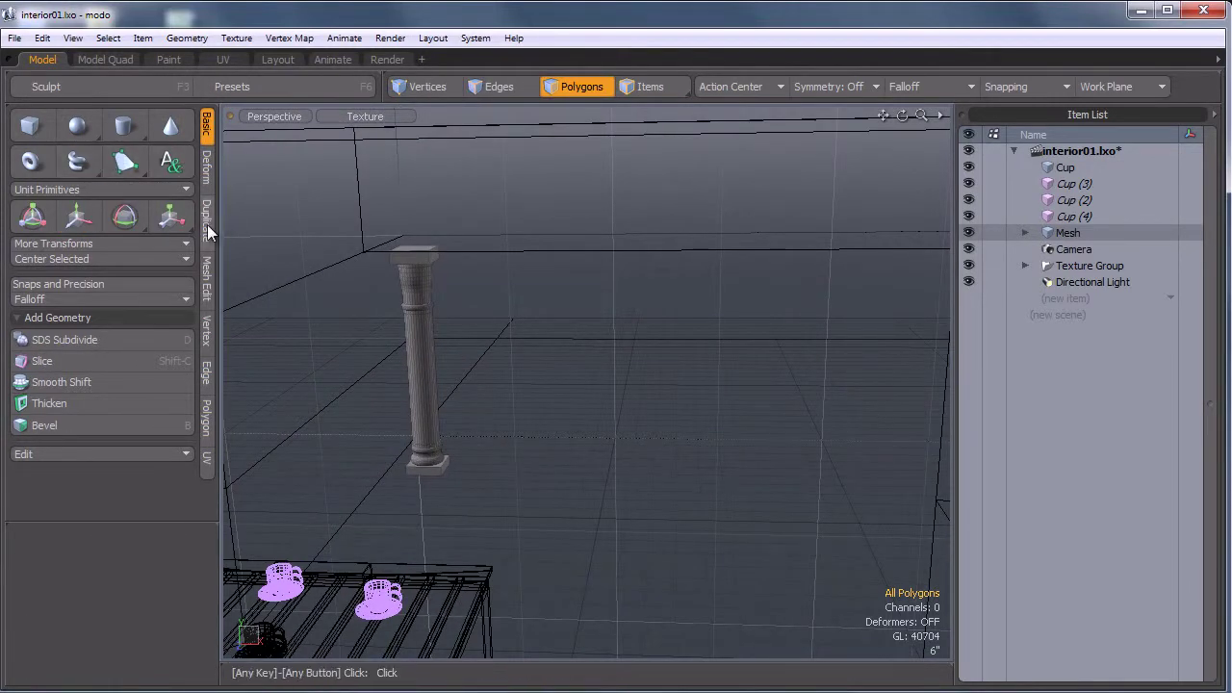
click(209, 232)
click(68, 292)
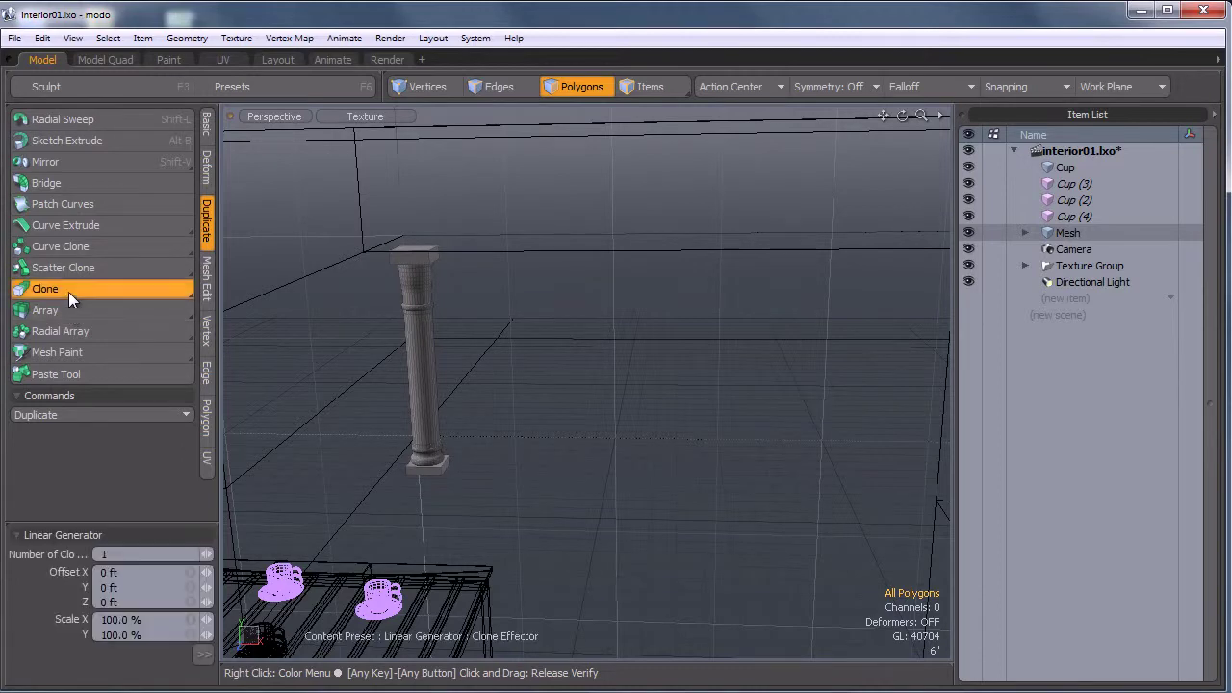
alt+drag(591, 427, 472, 459)
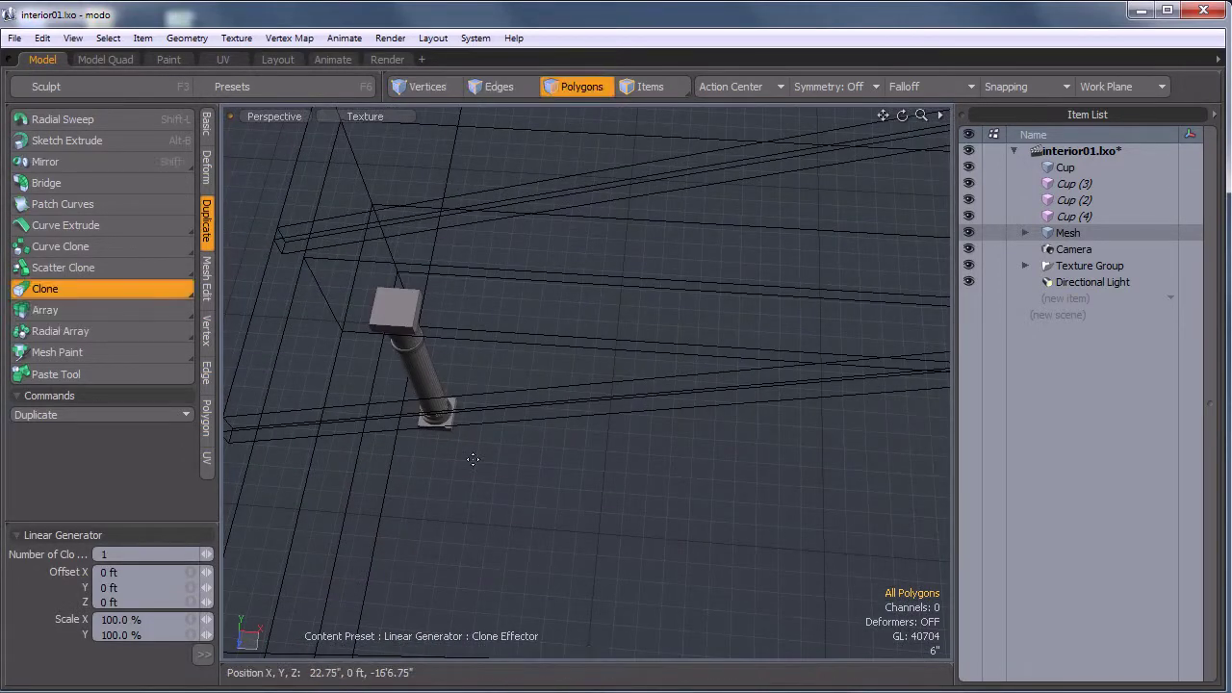
mouse_move(563, 435)
mouse_down()
mouse_move(613, 438)
mouse_move(588, 436)
mouse_up()
drag(208, 553, 208, 552)
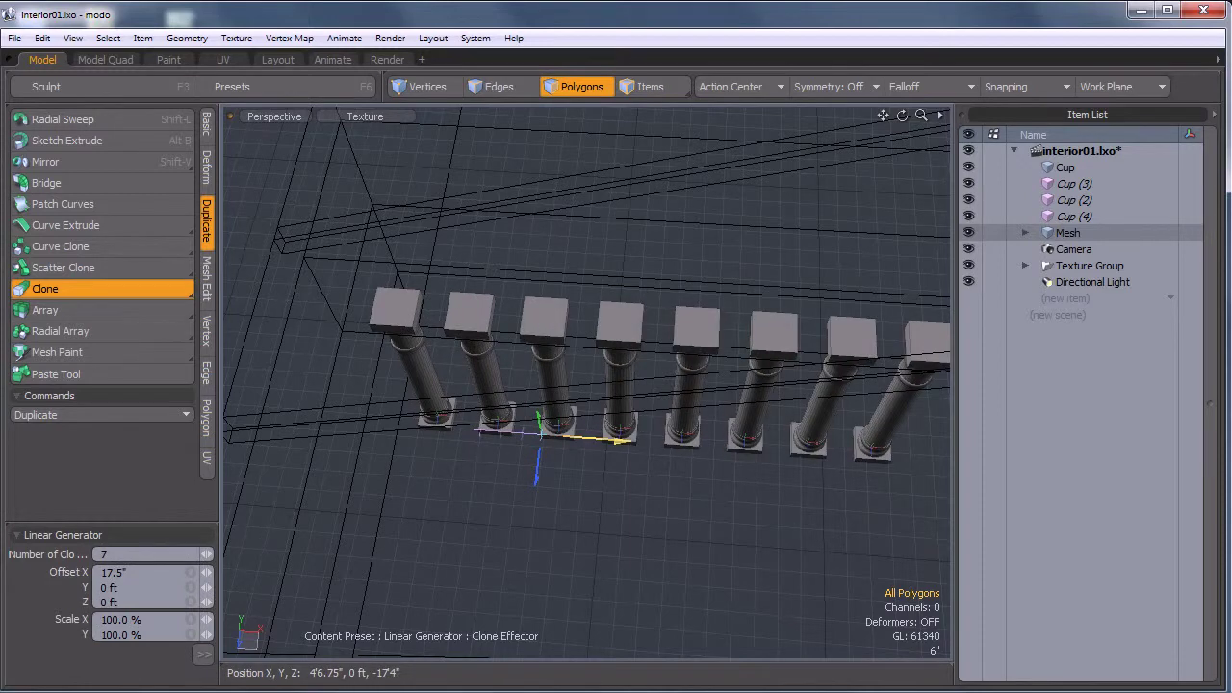
mouse_move(564, 544)
alt+mouse_down()
mouse_move(561, 242)
mouse_move(497, 280)
mouse_move(569, 420)
mouse_move(542, 379)
mouse_move(376, 274)
alt+mouse_up()
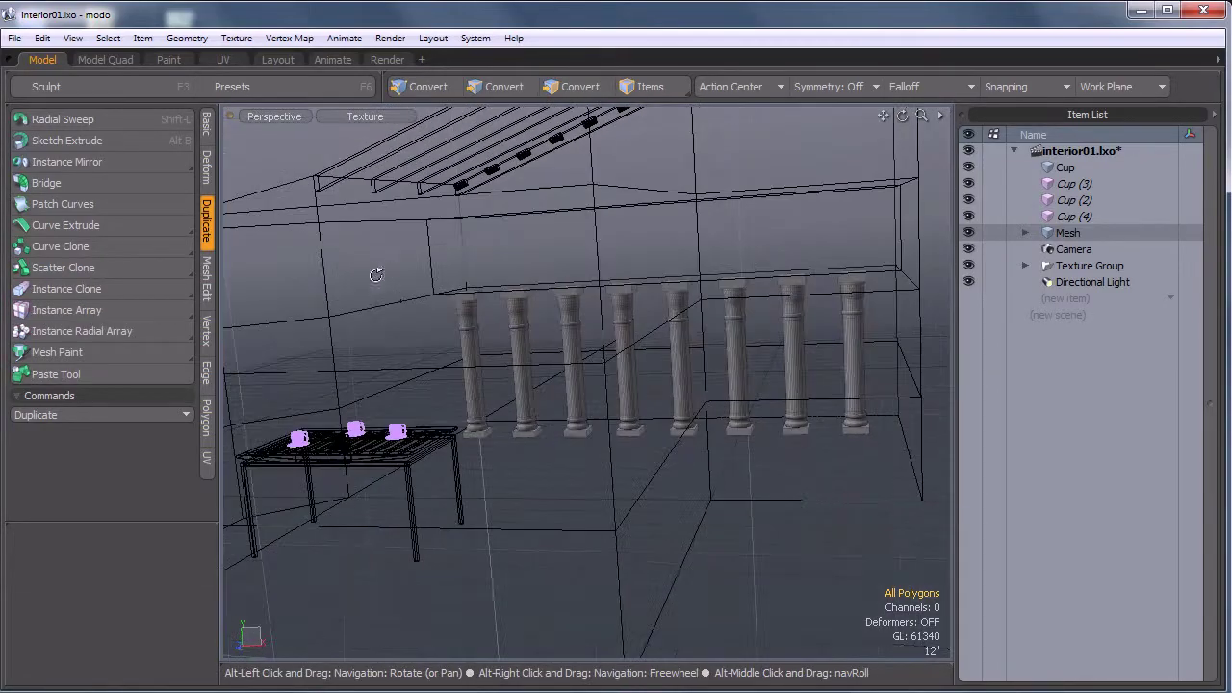
Select the room mesh in item mode and frame the wall corner behind the table.
mouse_move(564, 462)
alt+mouse_down()
mouse_move(448, 449)
mouse_move(598, 415)
mouse_move(564, 473)
mouse_move(572, 465)
alt+mouse_up()
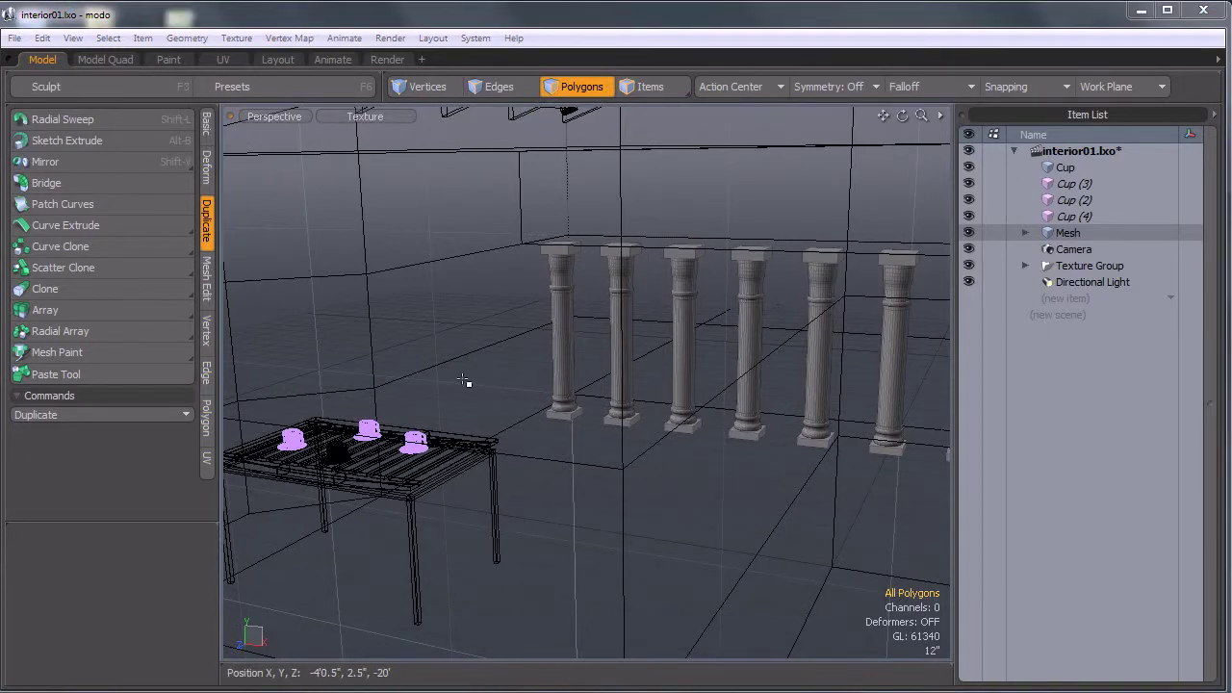
alt+shift+drag(346, 296, 479, 347)
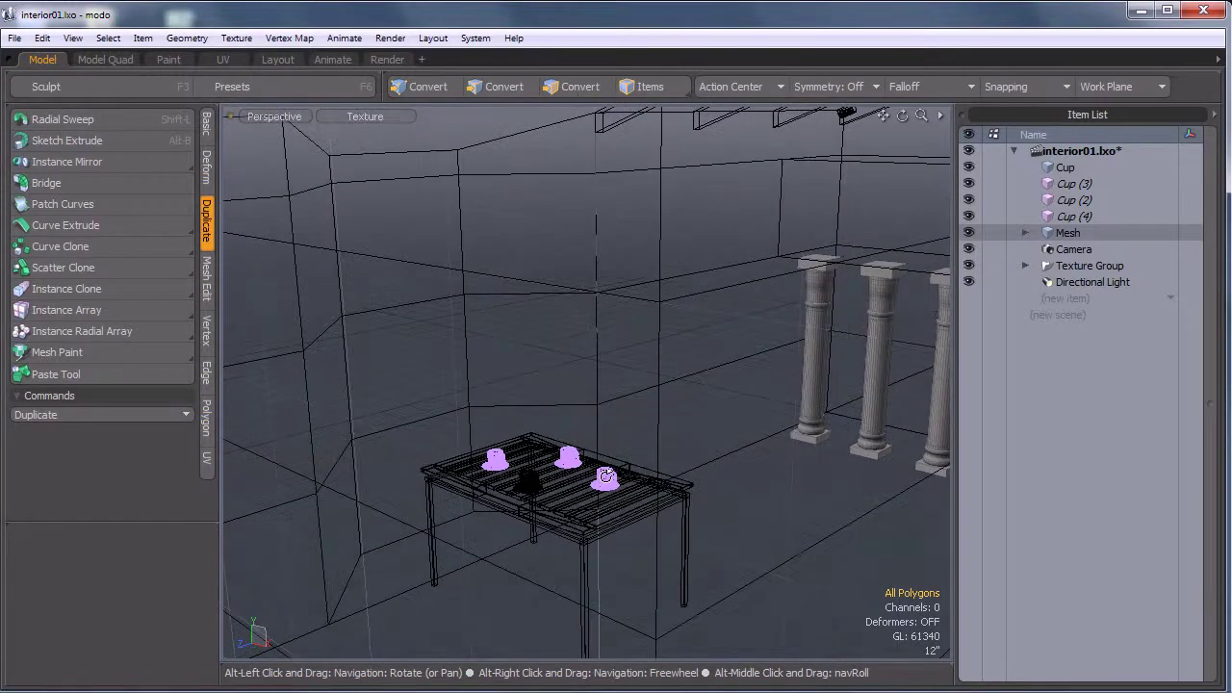
key(5)
click(462, 297)
alt+drag(462, 297, 454, 385)
scroll(453, 385, up, 3)
alt+shift+drag(492, 343, 515, 420)
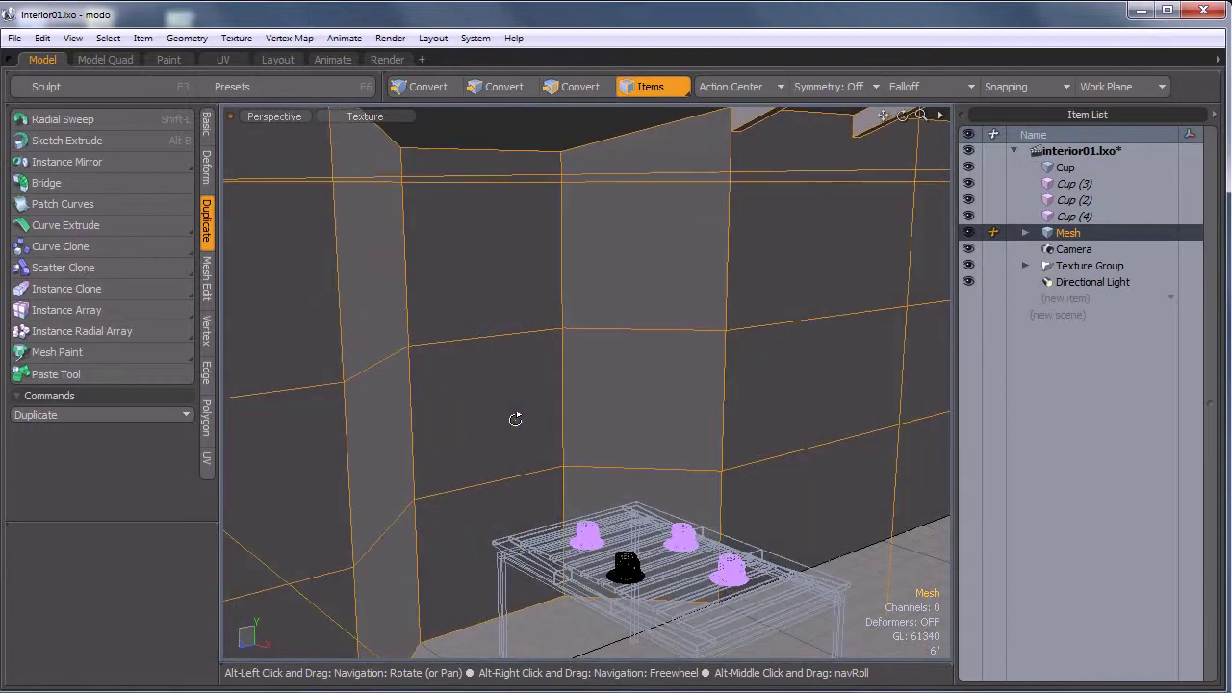
Select the two stacked upper polygons on the bay's narrow side facet and bevel them with Group Polygons enabled and a 2" inset.
key(3)
mouse_move(388, 237)
mouse_down()
mouse_move(398, 390)
mouse_move(462, 402)
mouse_move(523, 278)
mouse_up()
click(449, 380)
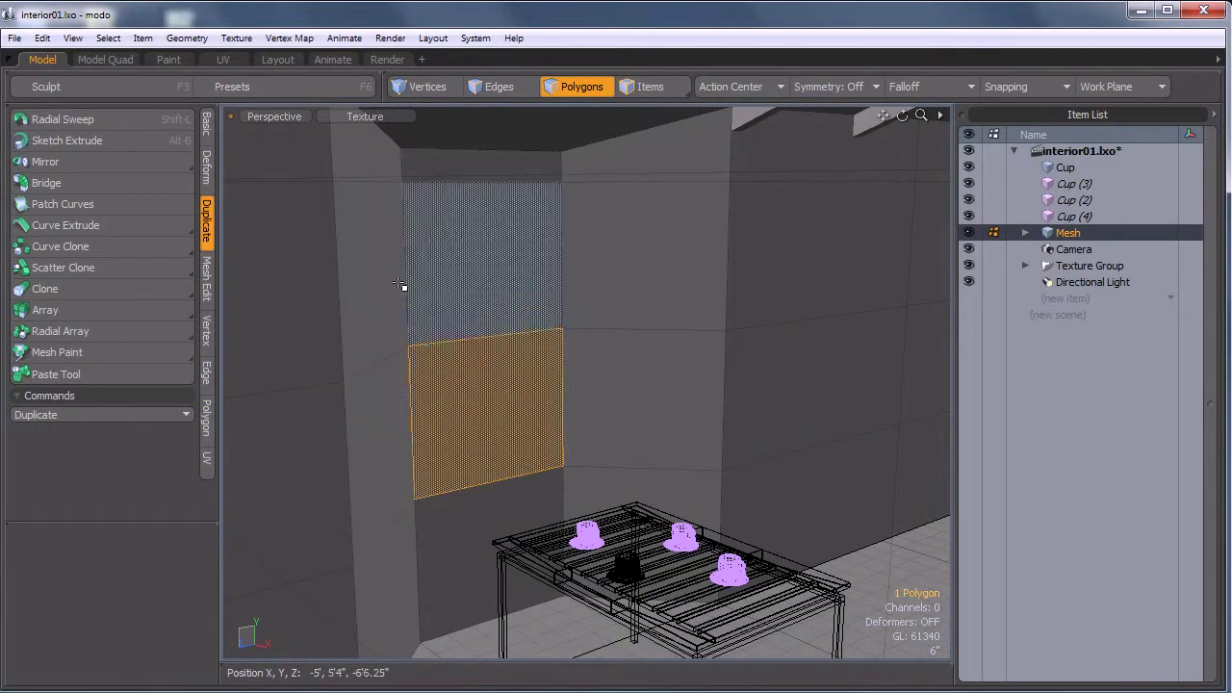
drag(371, 277, 368, 437)
key(b)
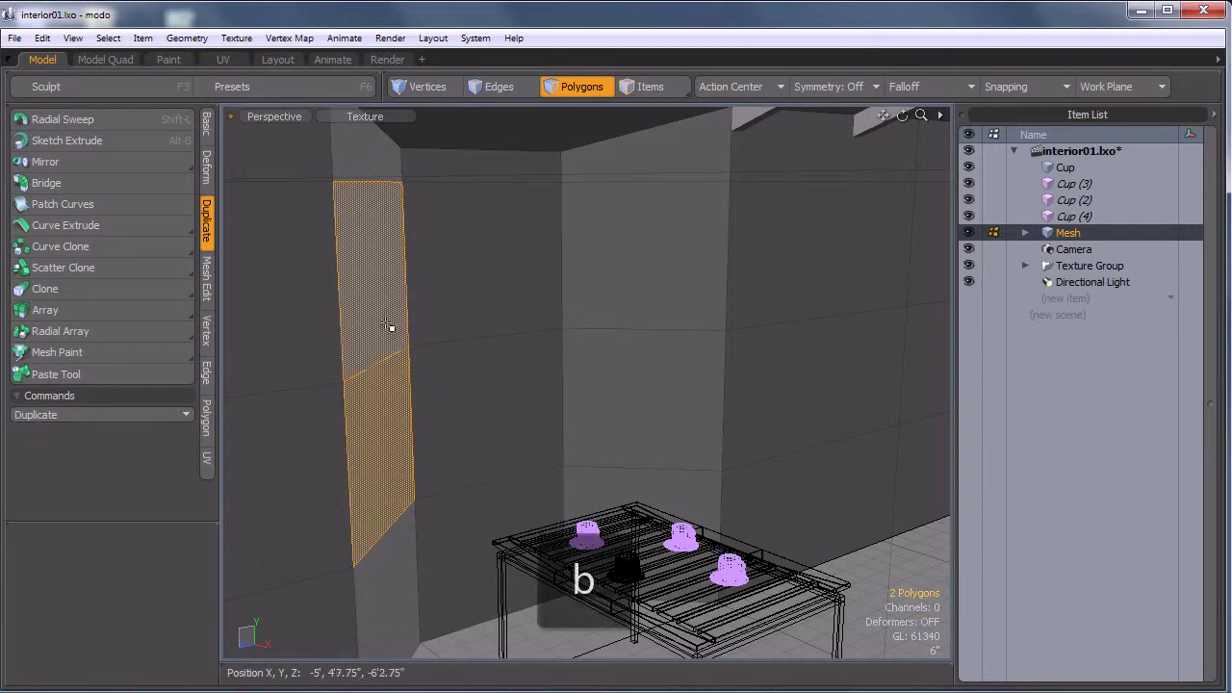
drag(418, 341, 435, 335)
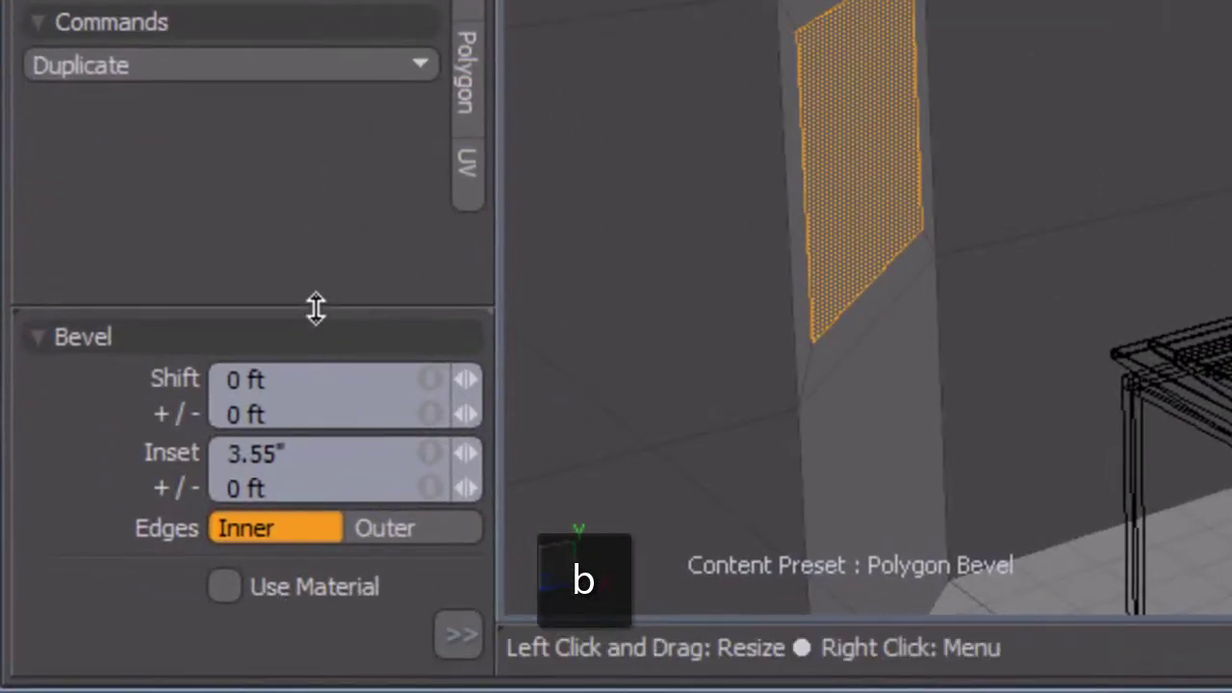
drag(316, 308, 317, 118)
click(294, 508)
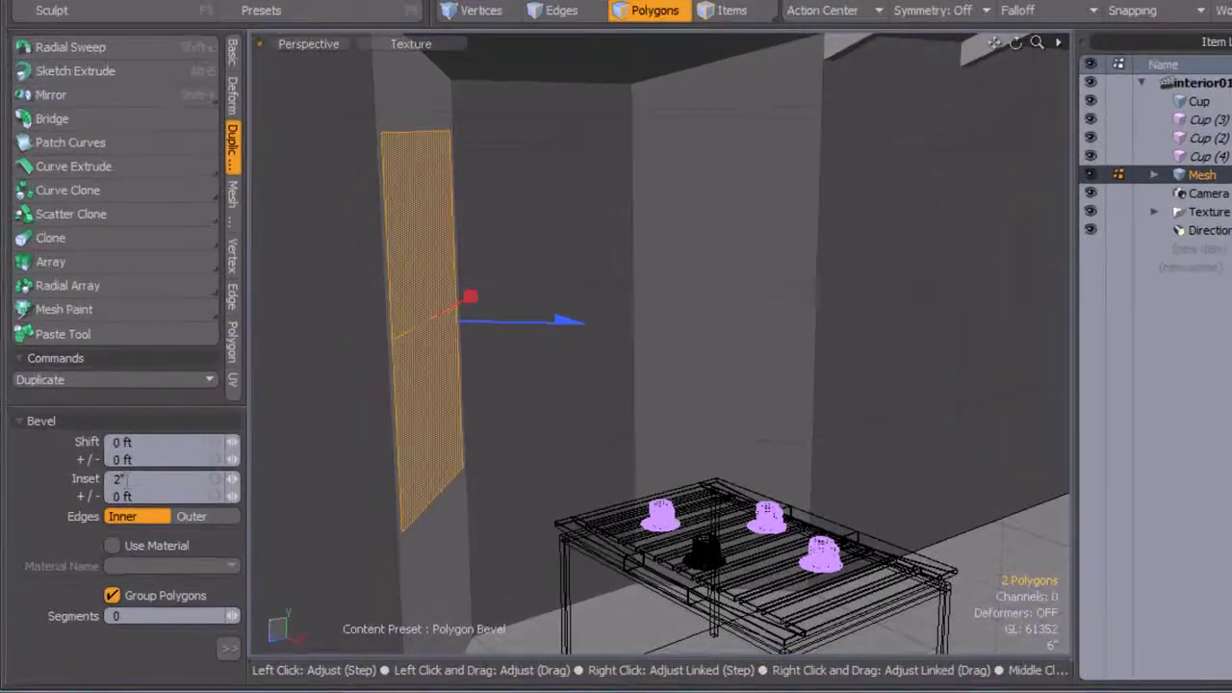
click(108, 502)
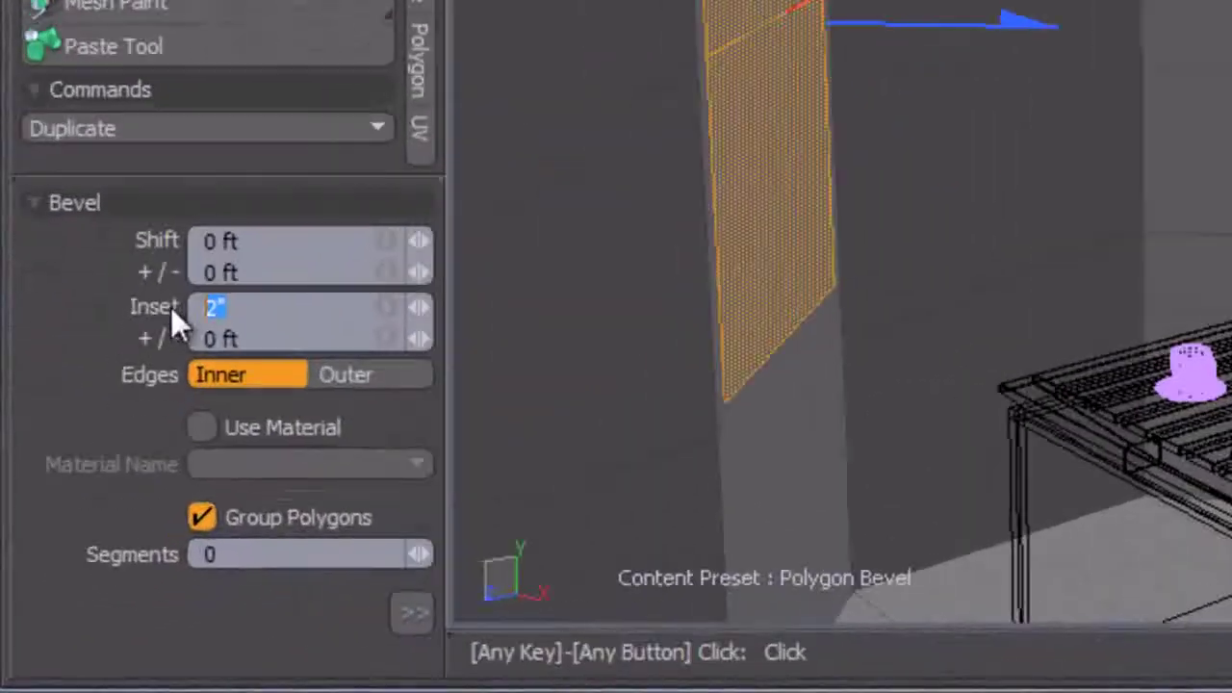
key(BackSpace)
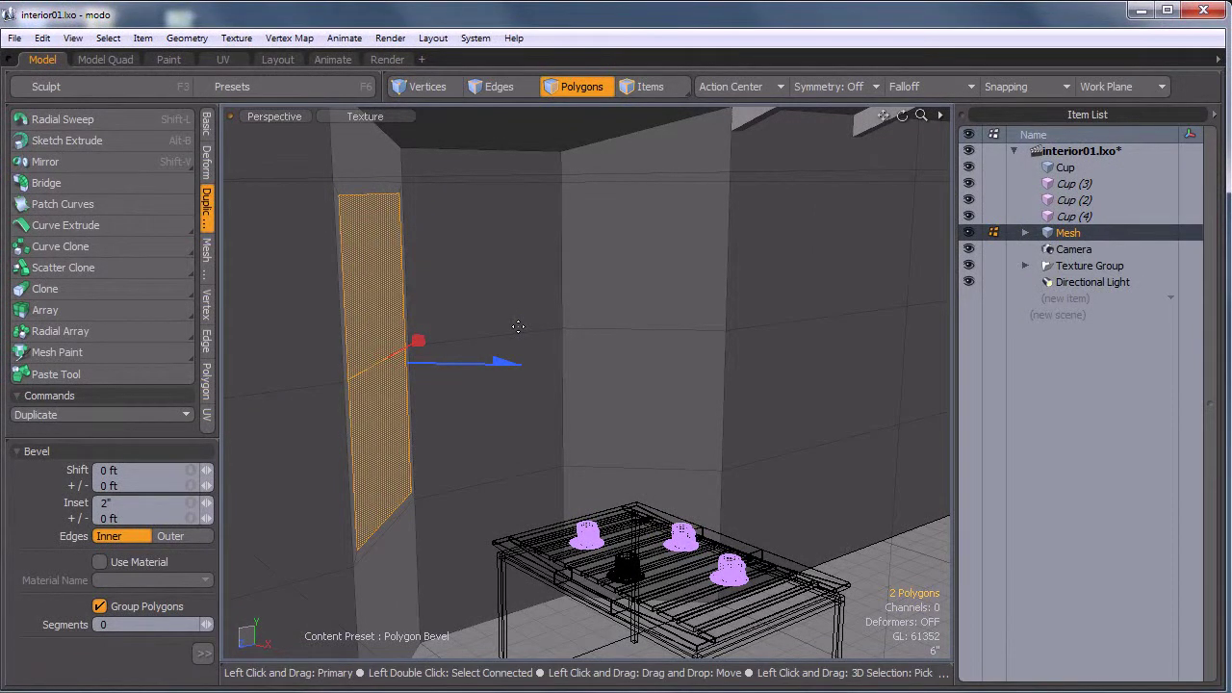
key(space)
Bevel the matching polygon pairs on the bay's middle and remaining side facets, one pair at a time, with a 2" inset each.
drag(520, 306, 512, 375)
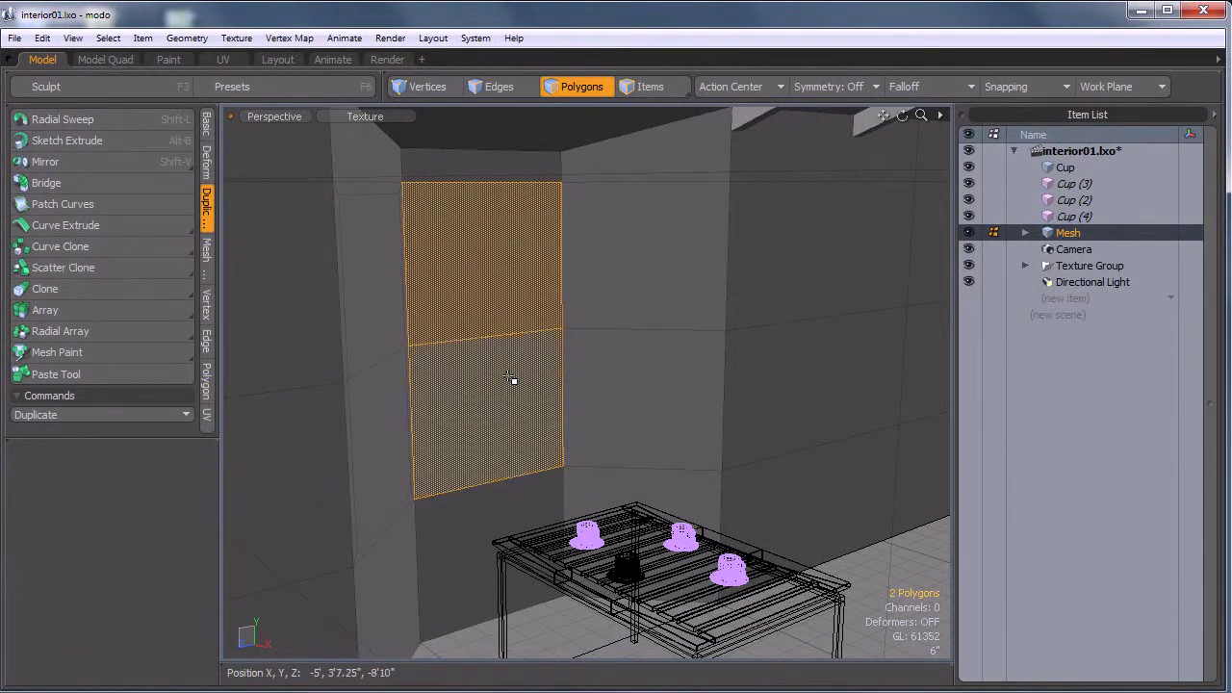
key(b)
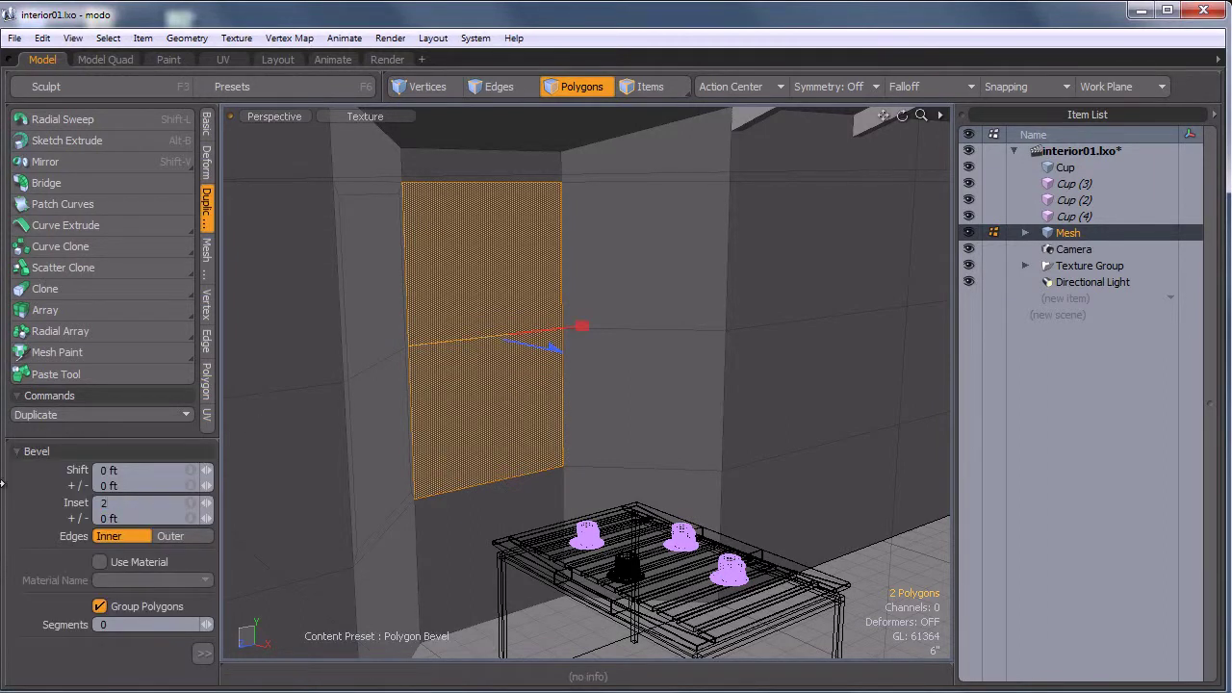
key(space)
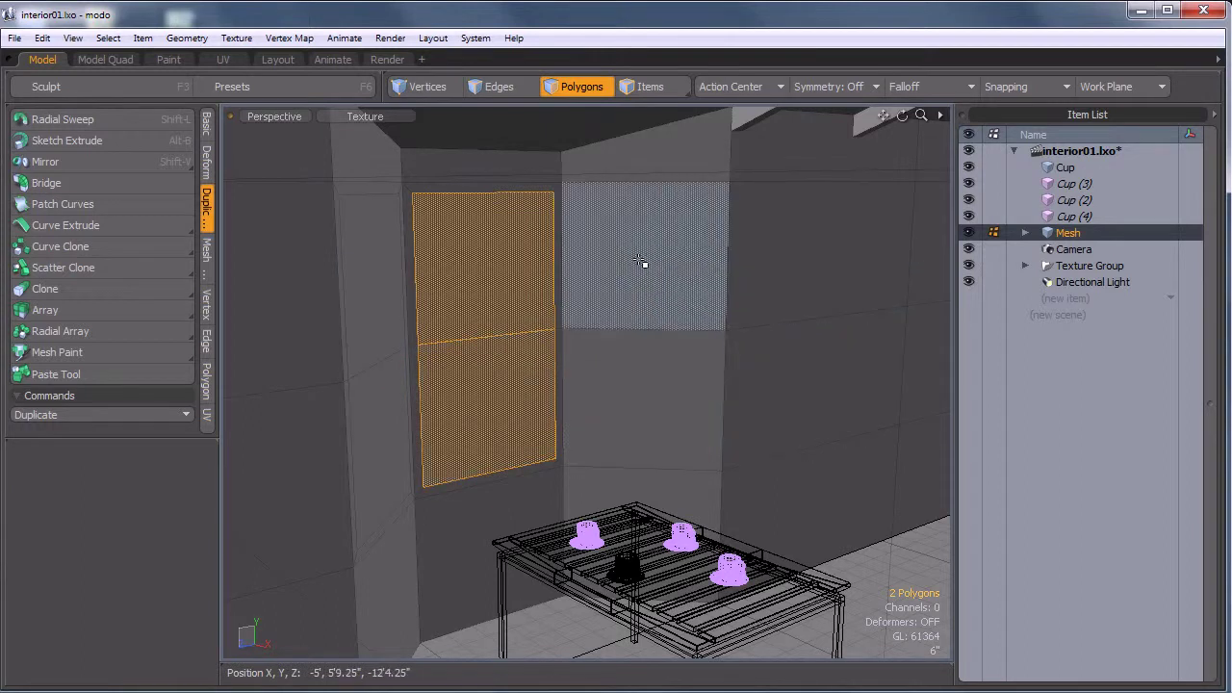
drag(641, 264, 635, 364)
key(b)
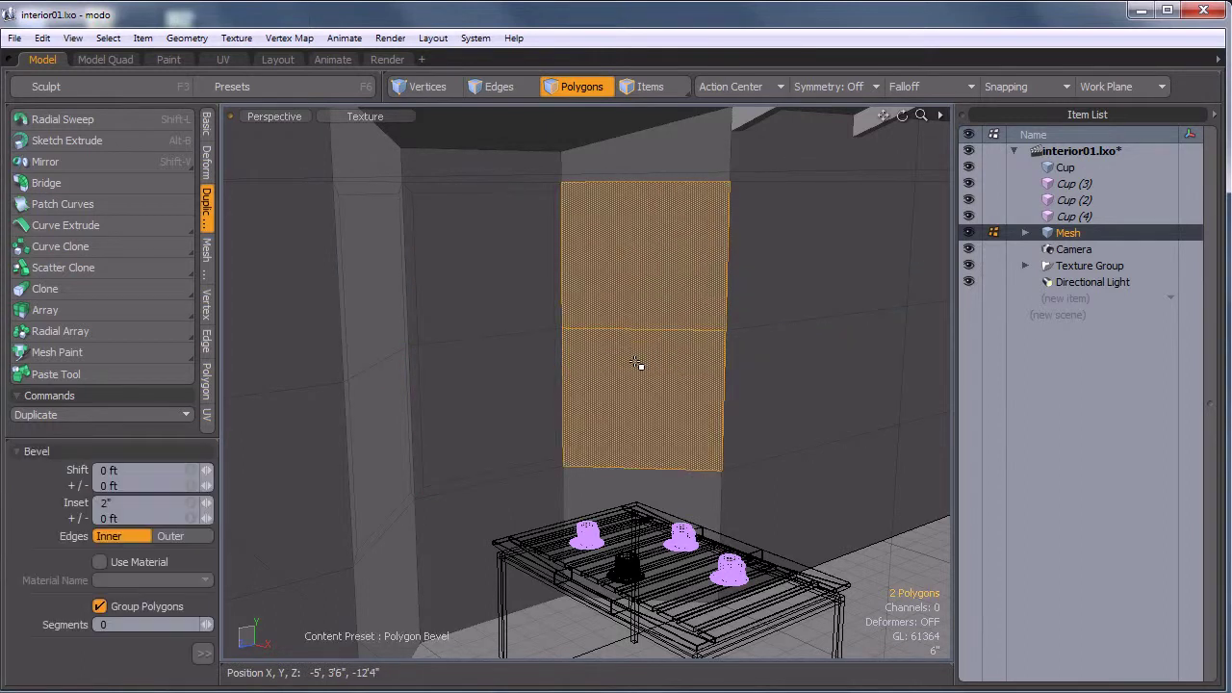
click(124, 502)
key(Return)
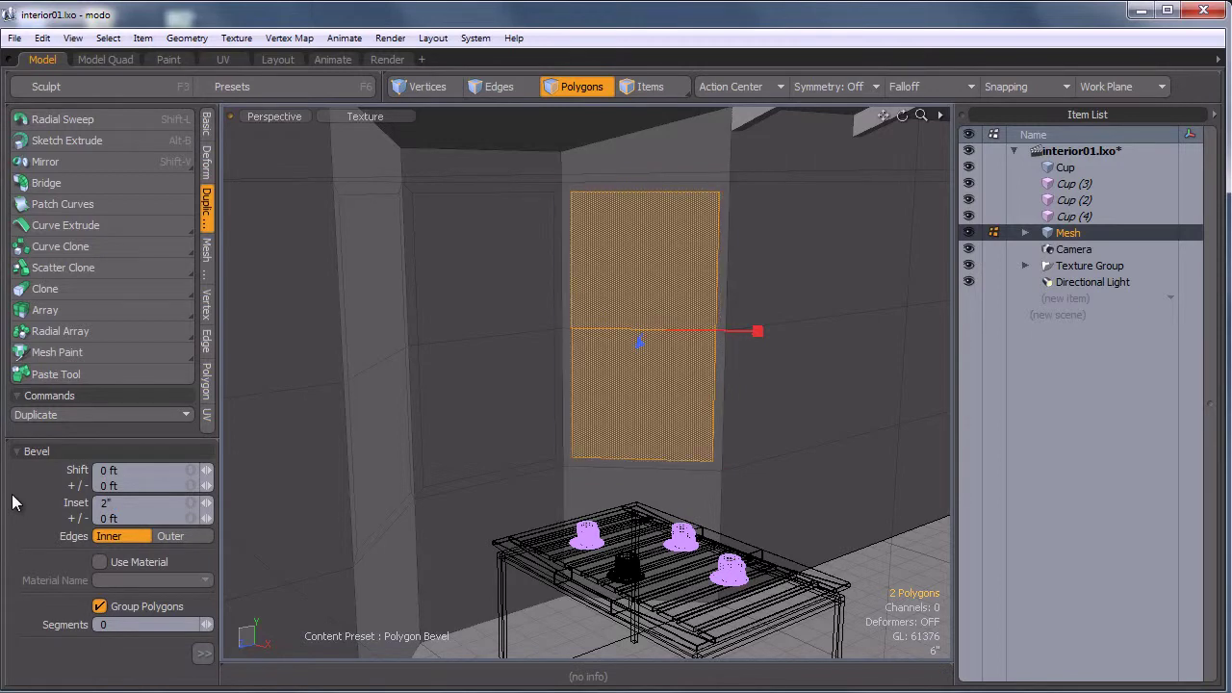
Select all six inset window polygons across the three bay facets and bevel them slightly outward from the wall.
alt+drag(539, 395, 434, 344)
key(space)
drag(369, 296, 373, 359)
shift+drag(531, 227, 531, 317)
mouse_move(690, 216)
shift+mouse_down()
mouse_move(661, 312)
mouse_move(538, 271)
shift+mouse_up()
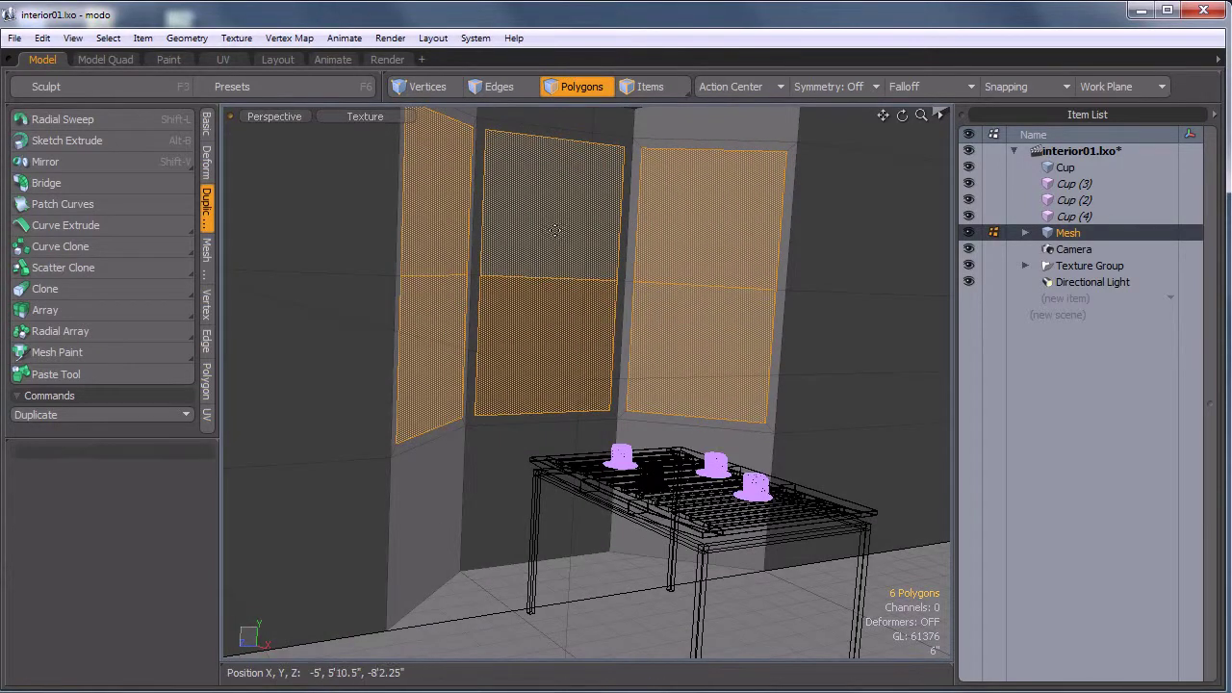
key(b)
alt+drag(585, 349, 679, 375)
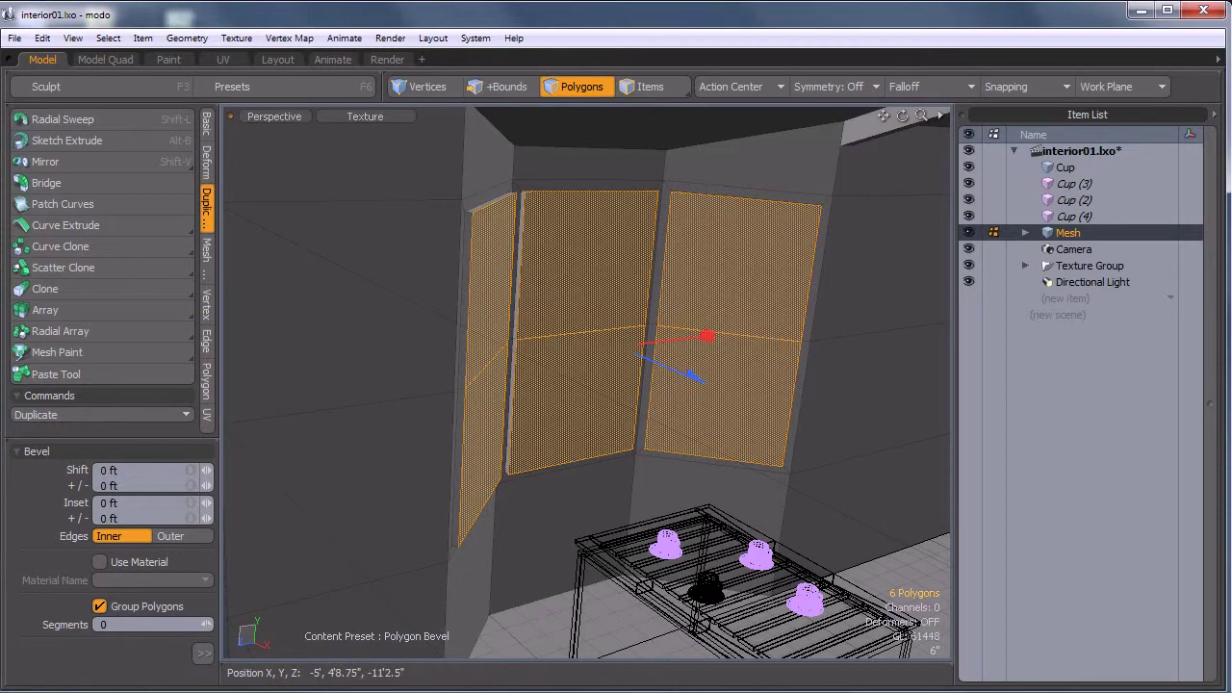
Build stepped window frames by chaining further bevels on the six polygons, combining insets with shifts of -1" and -3".
drag(705, 335, 638, 329)
drag(667, 369, 665, 368)
shift+click(650, 301)
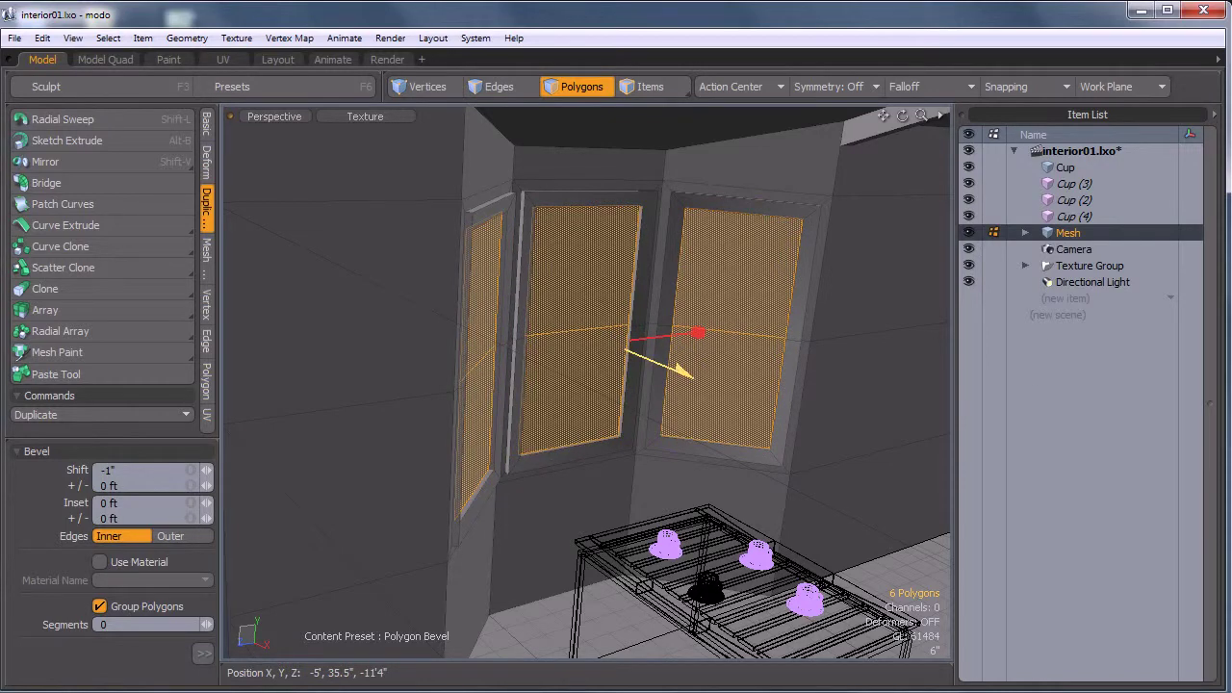
drag(699, 332, 663, 362)
shift+click(662, 301)
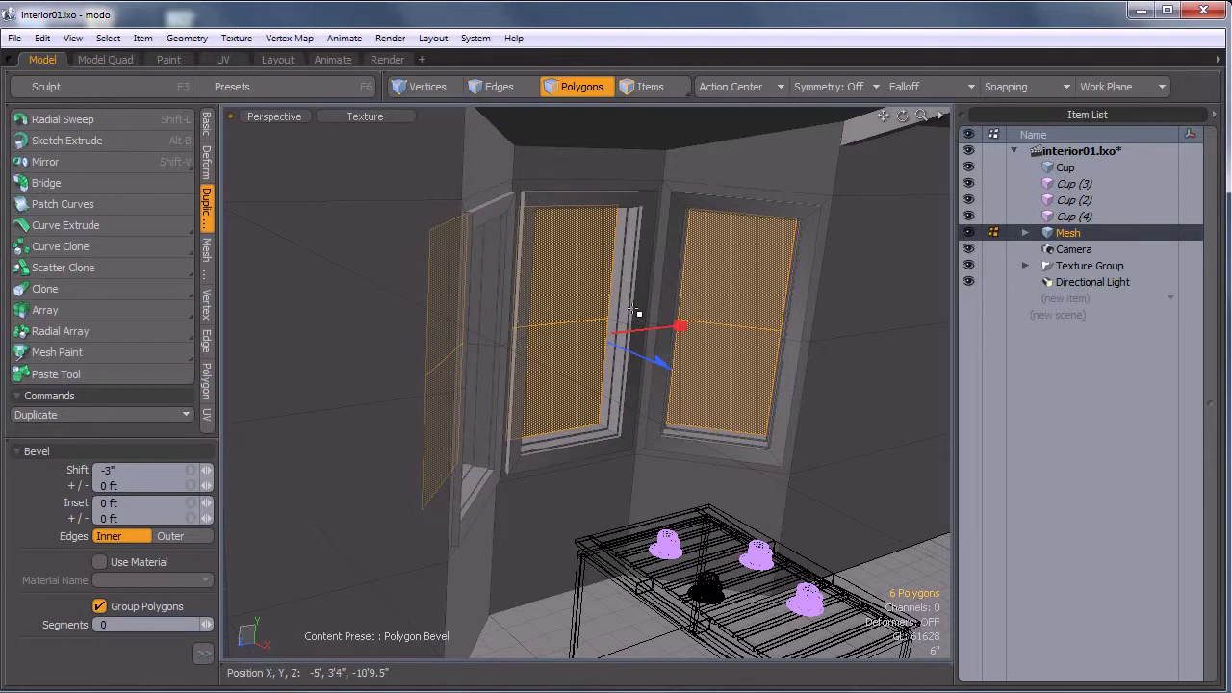
Delete the six recessed polygons to open up the three windows of the bay.
key(space)
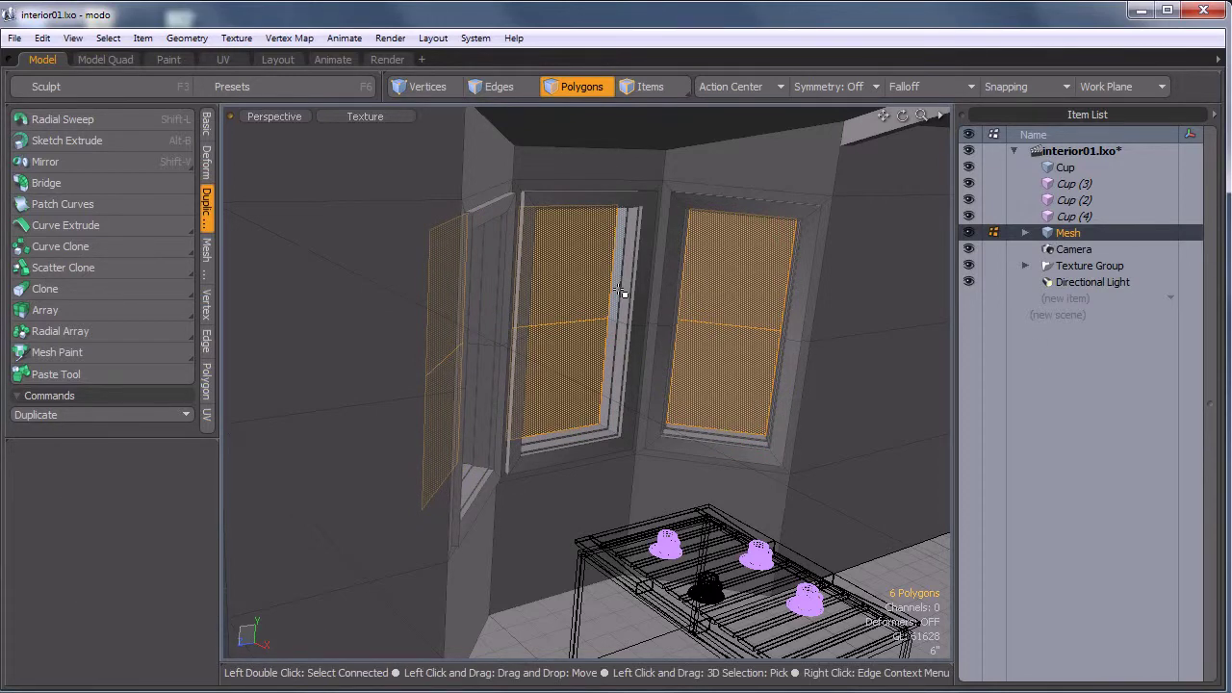
key(Delete)
alt+drag(686, 374, 545, 323)
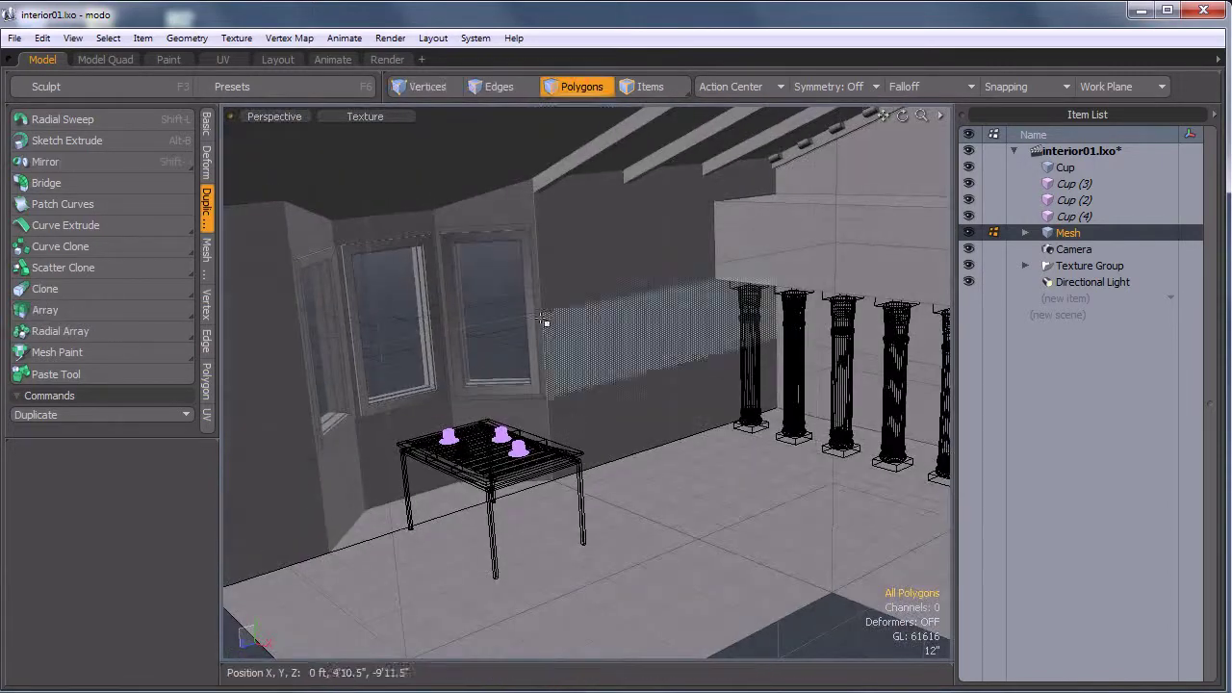
Preview the room lighting and render the current frame, then close the render and return to the modeling layout.
click(402, 58)
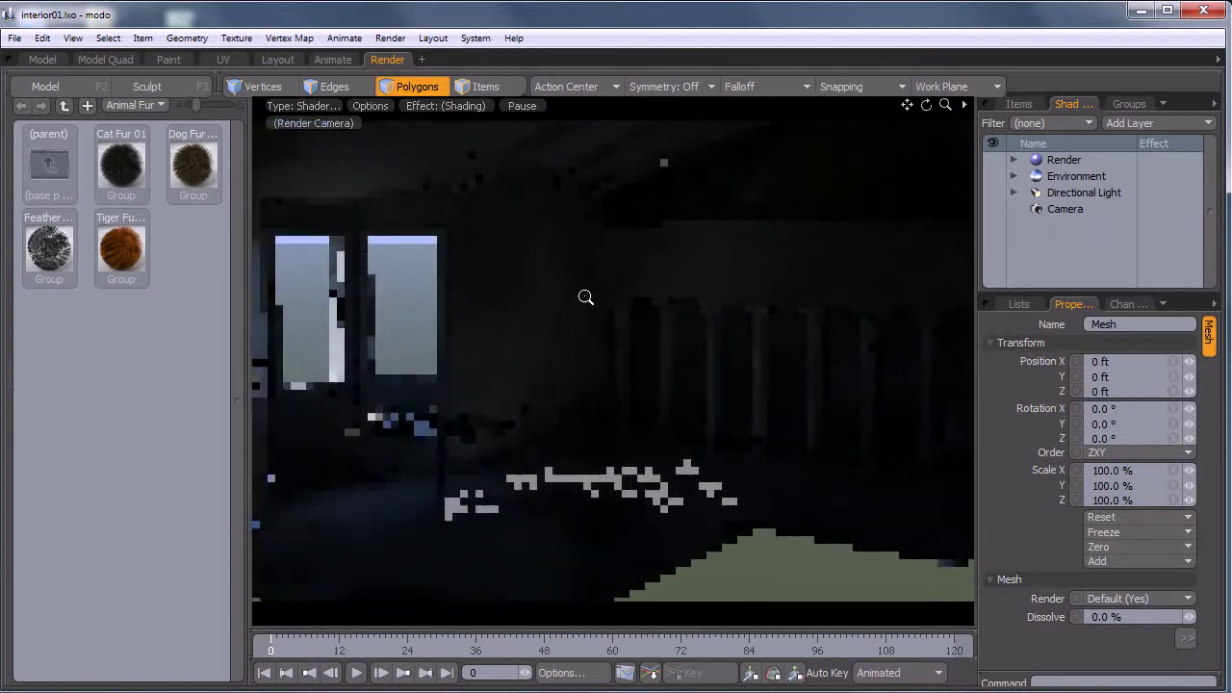
alt+drag(586, 297, 592, 327)
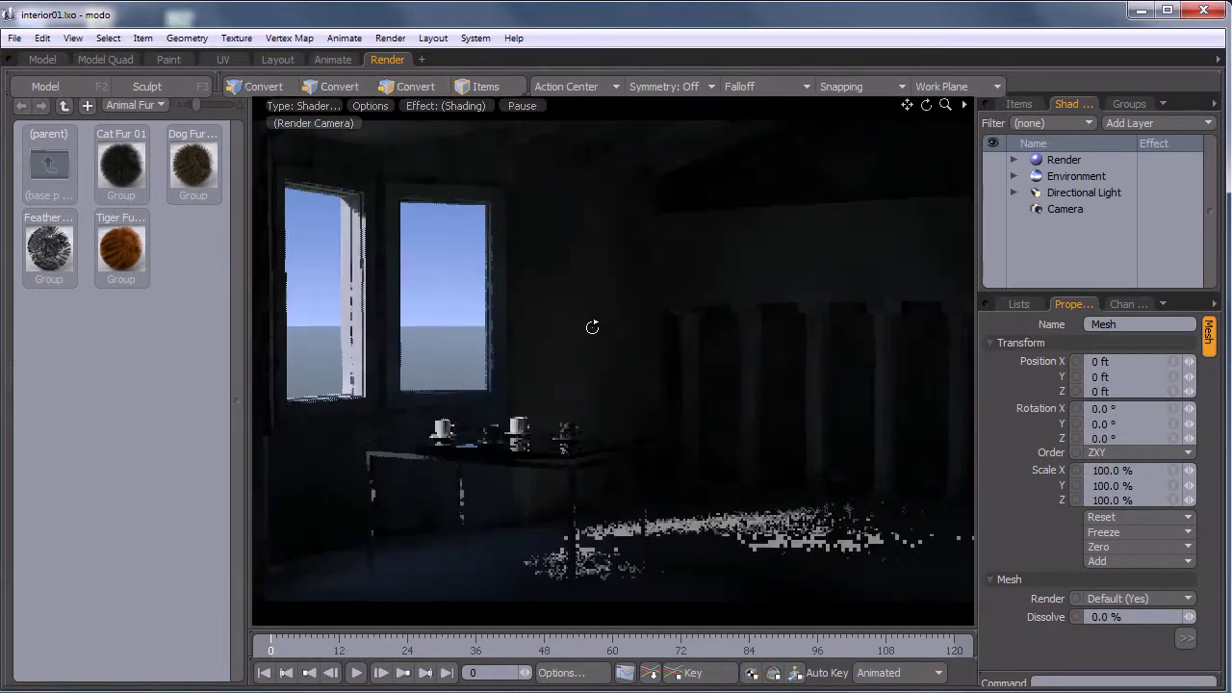
click(391, 38)
click(414, 54)
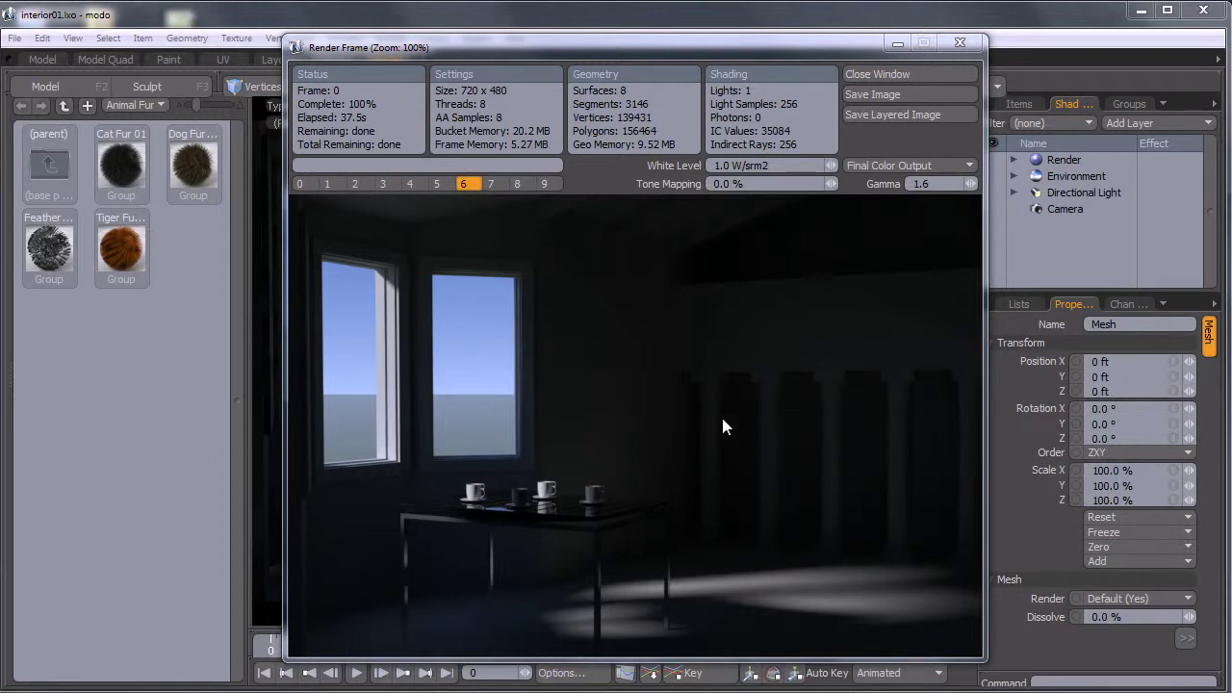
click(910, 74)
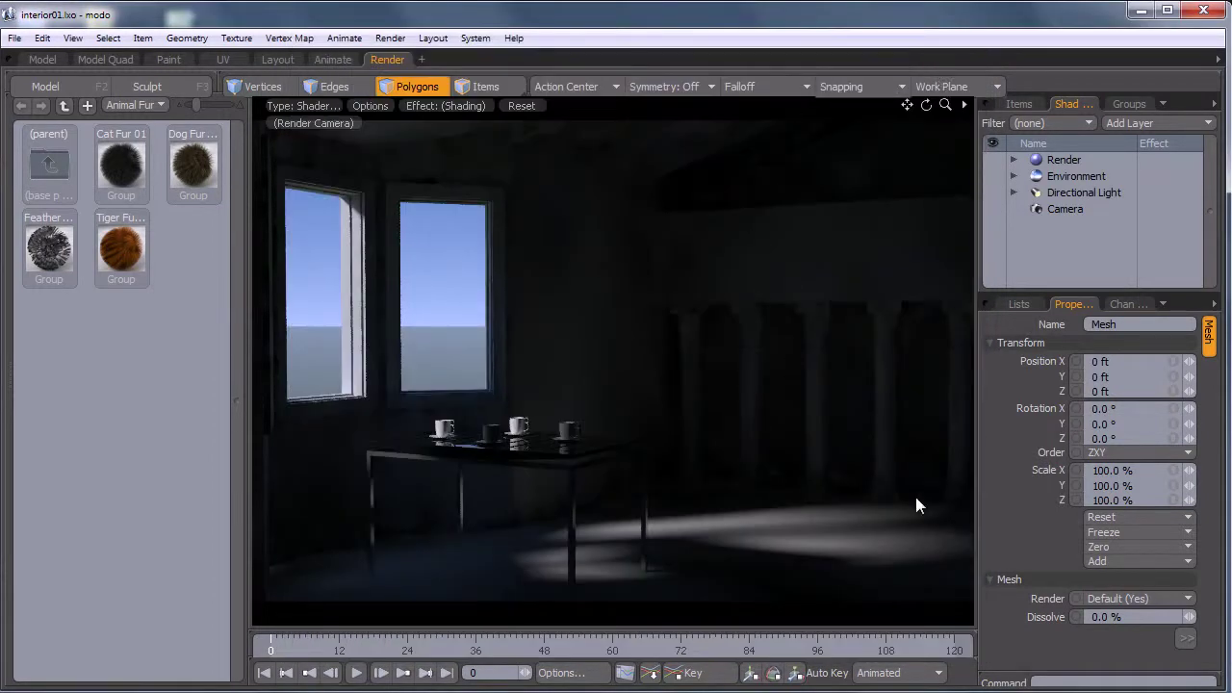
click(52, 60)
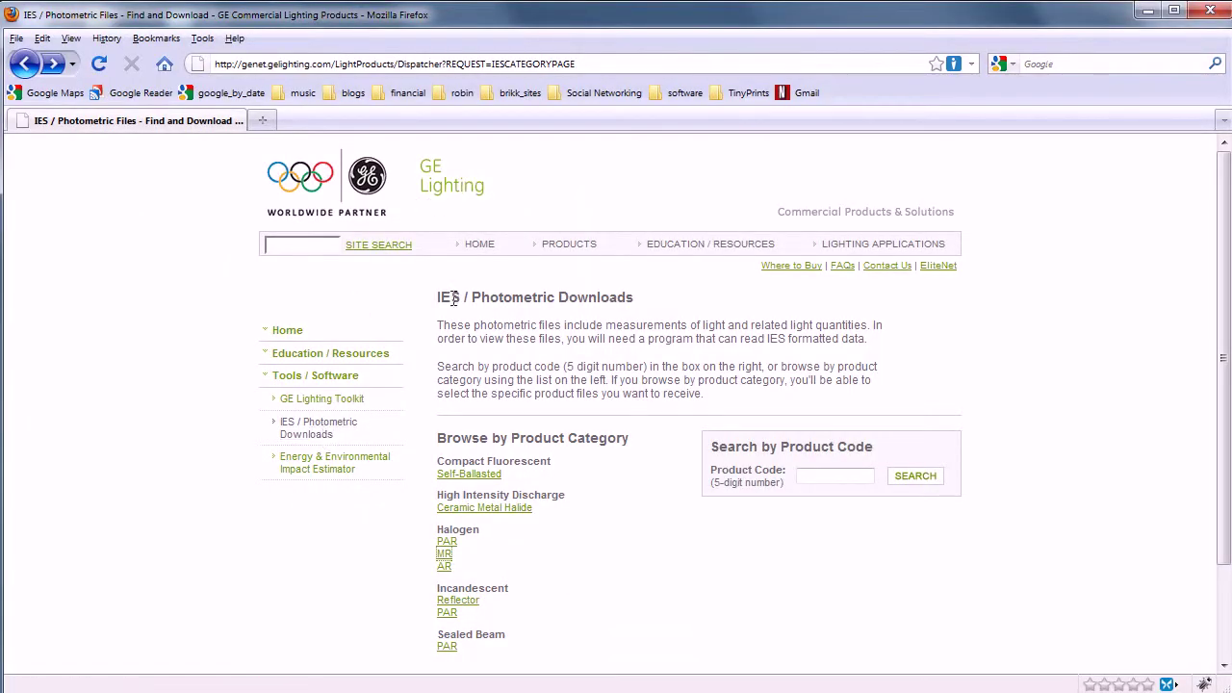
In Firefox, open the Halogen MR category of GE Lighting's IES / Photometric Downloads and examine its file list and e-mail request form.
drag(440, 305, 485, 298)
click(587, 303)
click(446, 558)
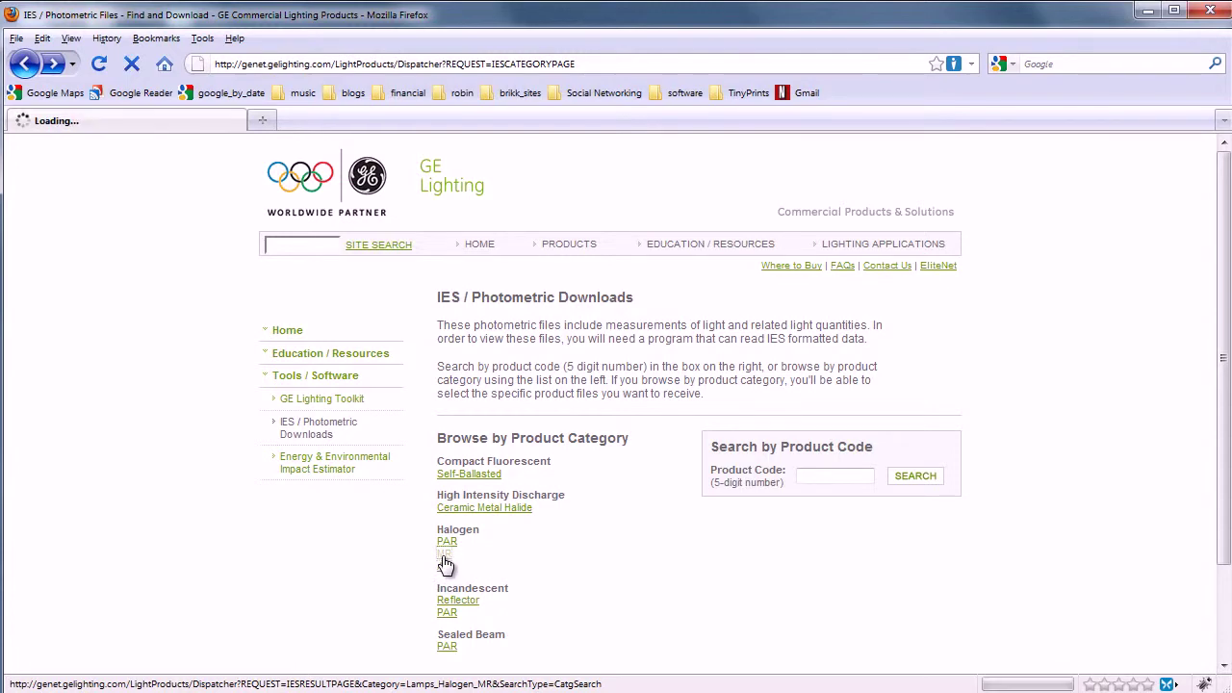
scroll(528, 313, down, 8)
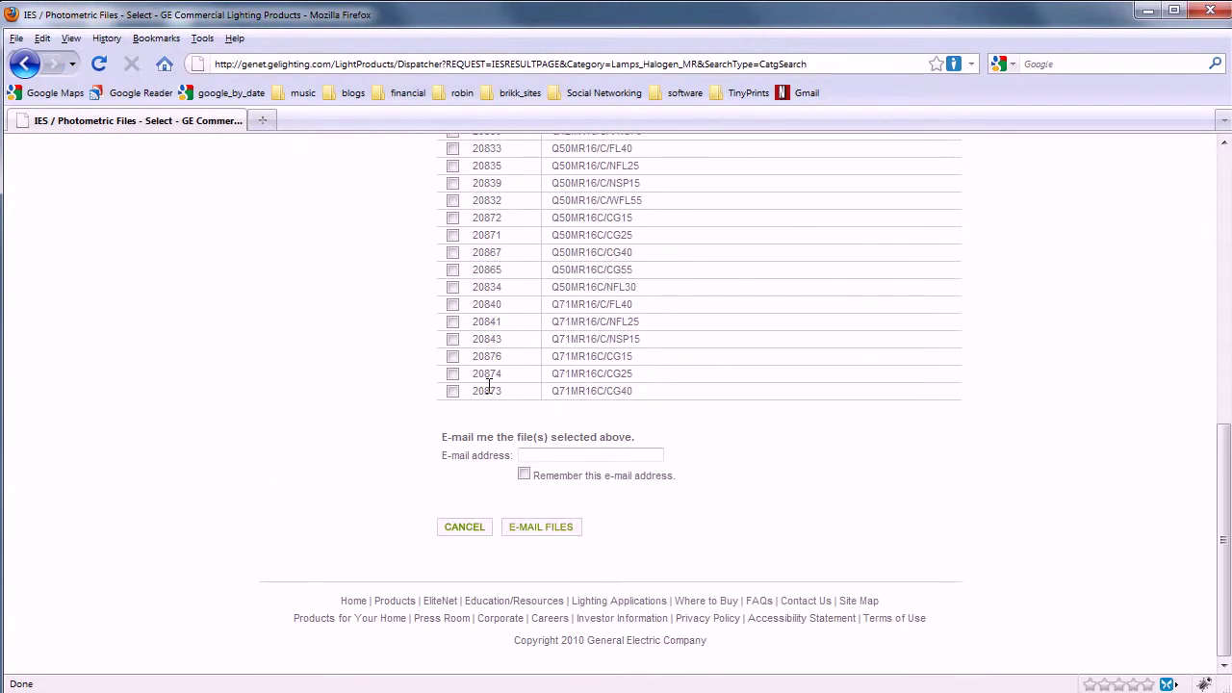
scroll(527, 313, up, 3)
scroll(581, 369, down, 4)
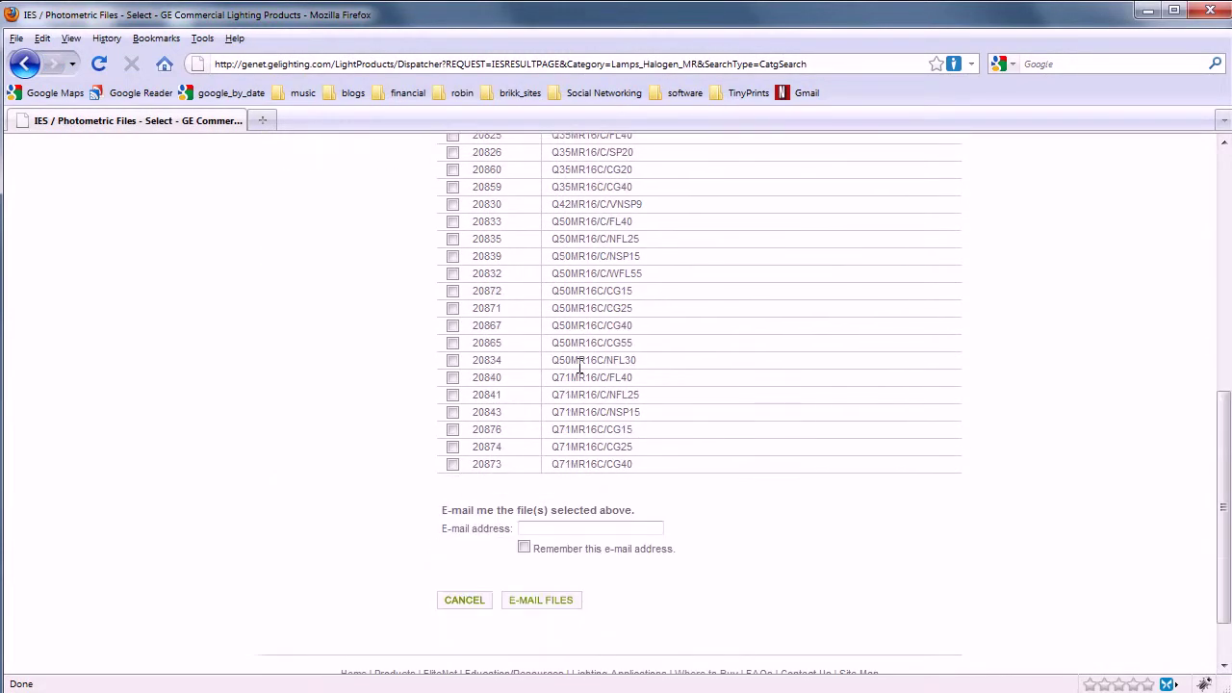
scroll(517, 412, up, 10)
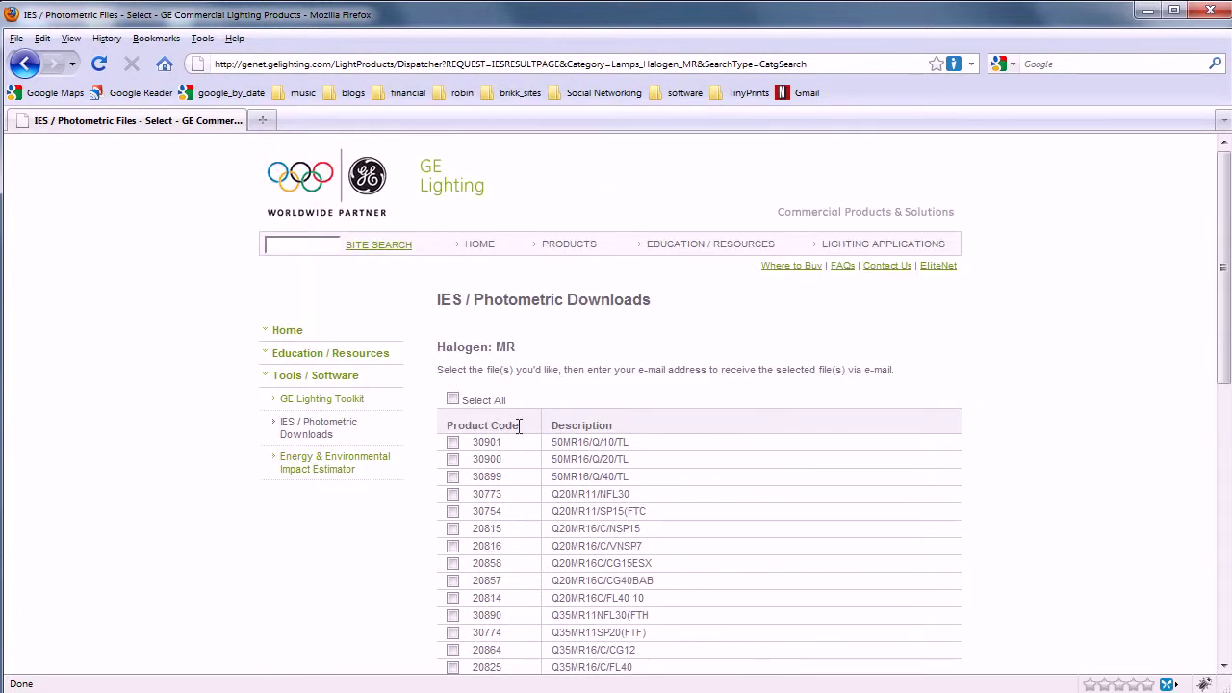
scroll(517, 469, down, 6)
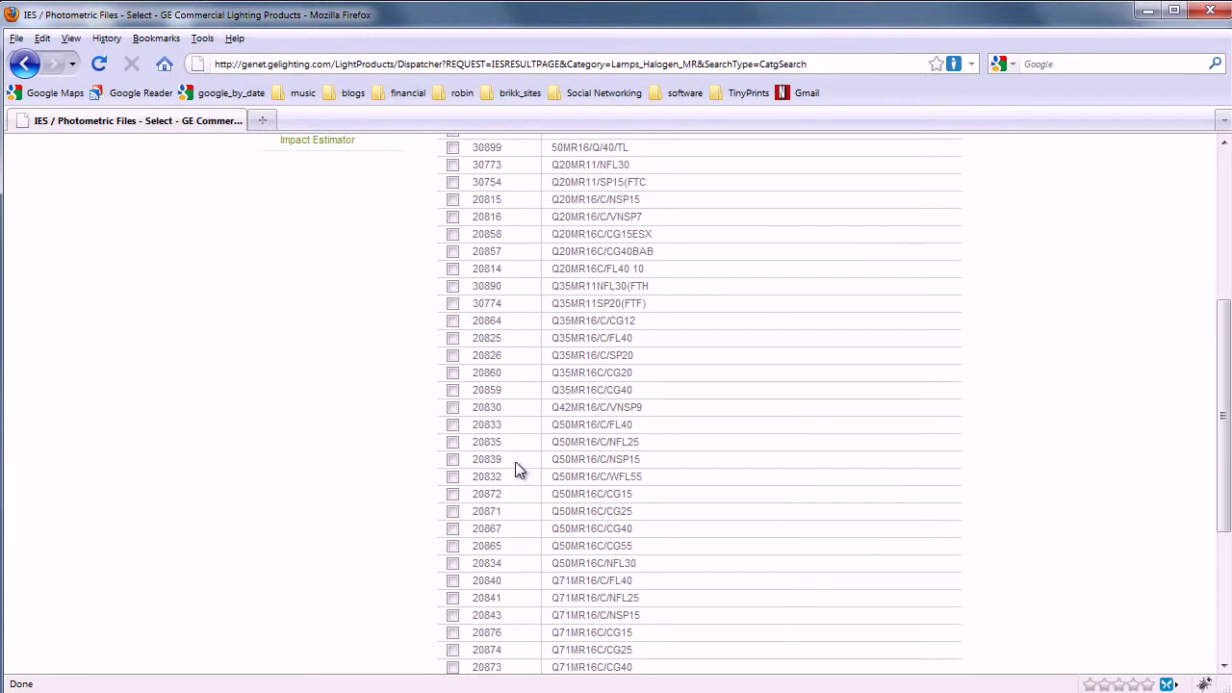
scroll(519, 426, down, 5)
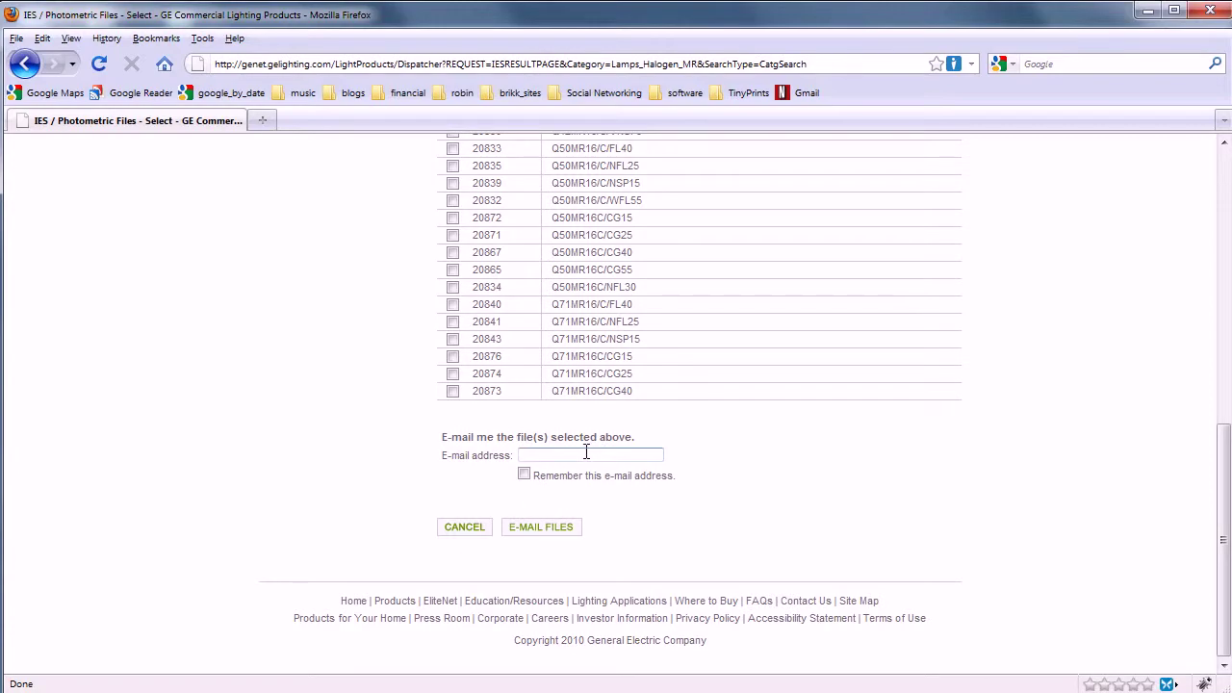
Switch back to modo and add a Photometric Light using the IES file Q20MR16-C-FL40-10 (20814).ies from the Desktop.
click(1142, 12)
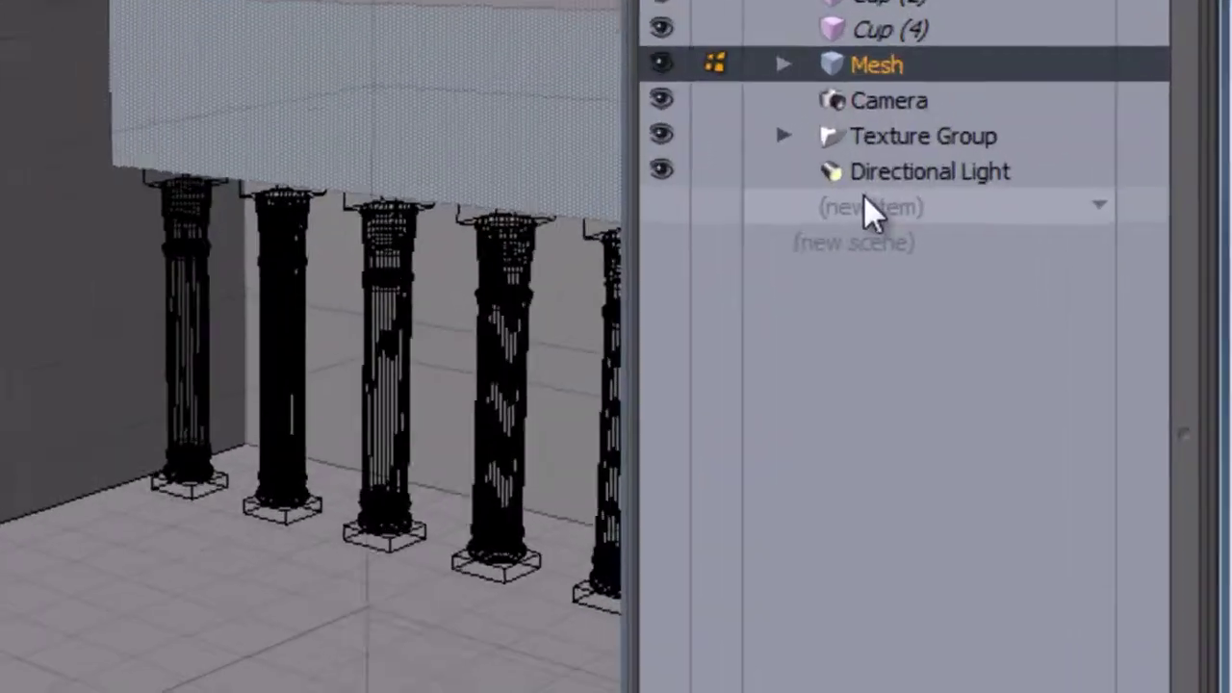
click(1062, 299)
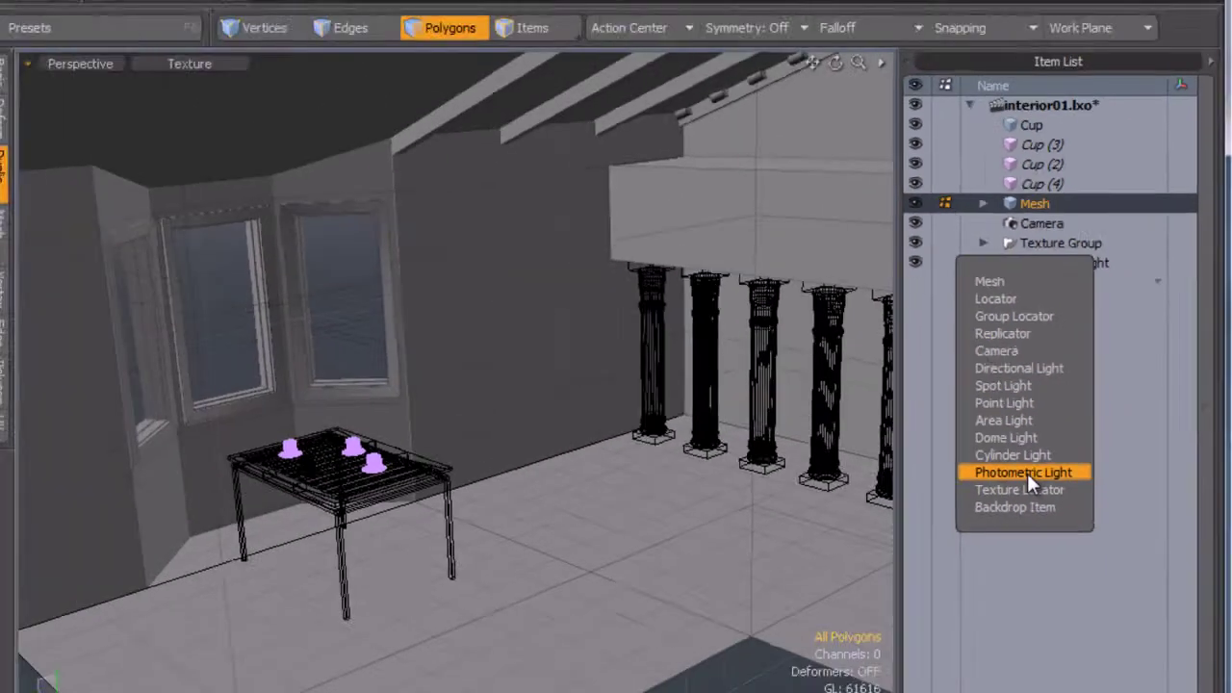
key(Escape)
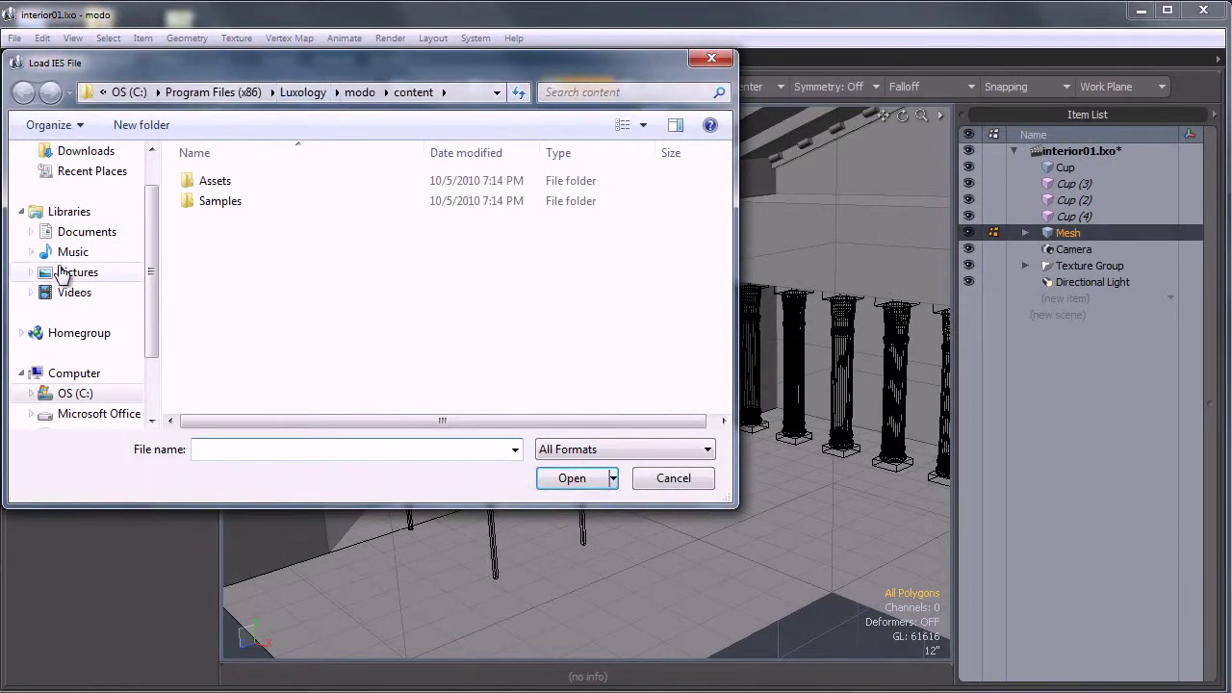
scroll(140, 245, up, 2)
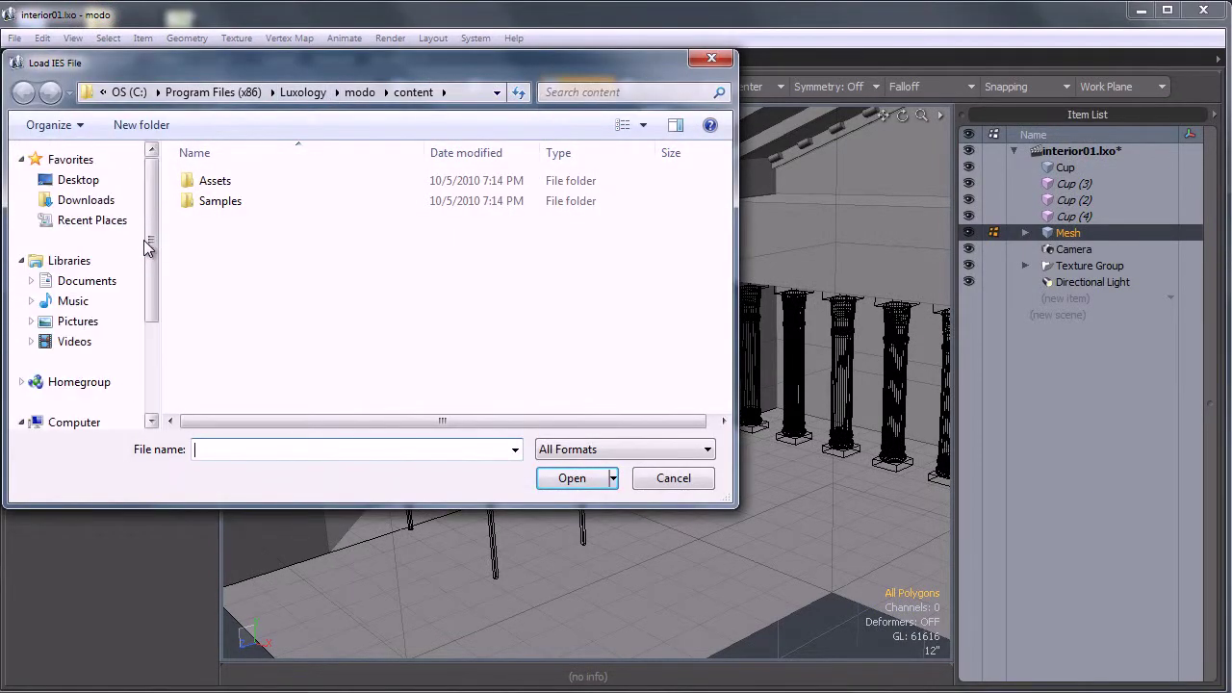
click(85, 180)
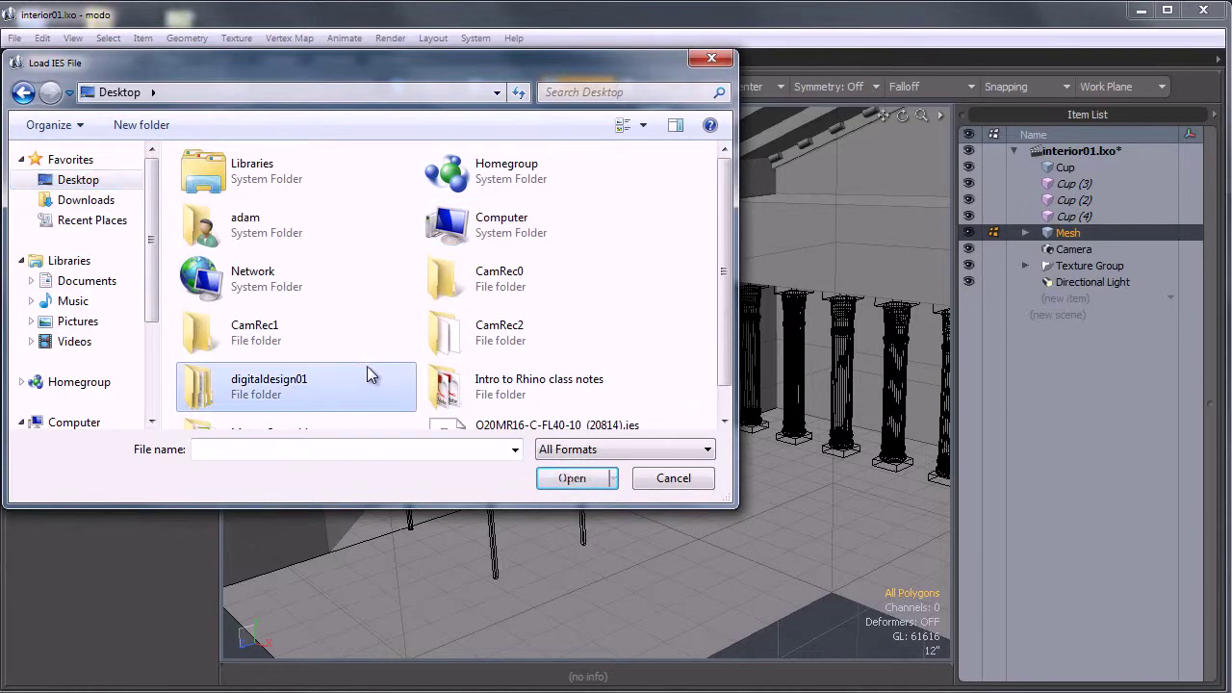
scroll(423, 357, down, 1)
double_click(459, 405)
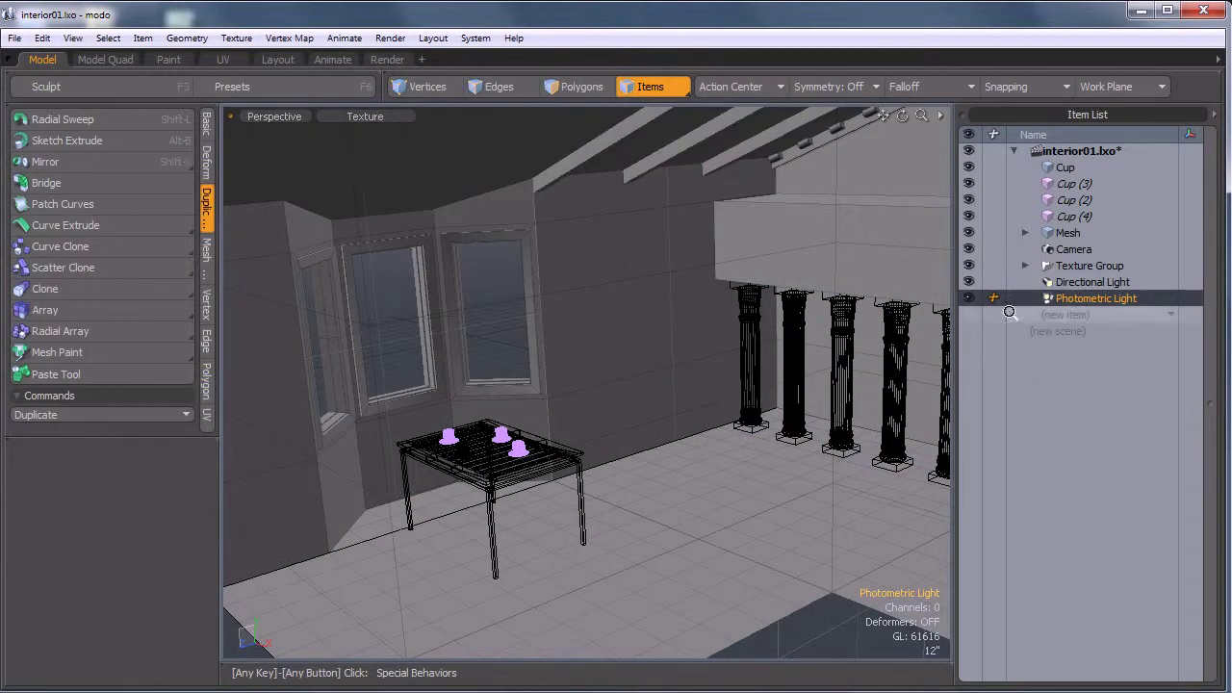
ctrl+alt+drag(707, 370, 620, 384)
alt+shift+drag(640, 385, 616, 414)
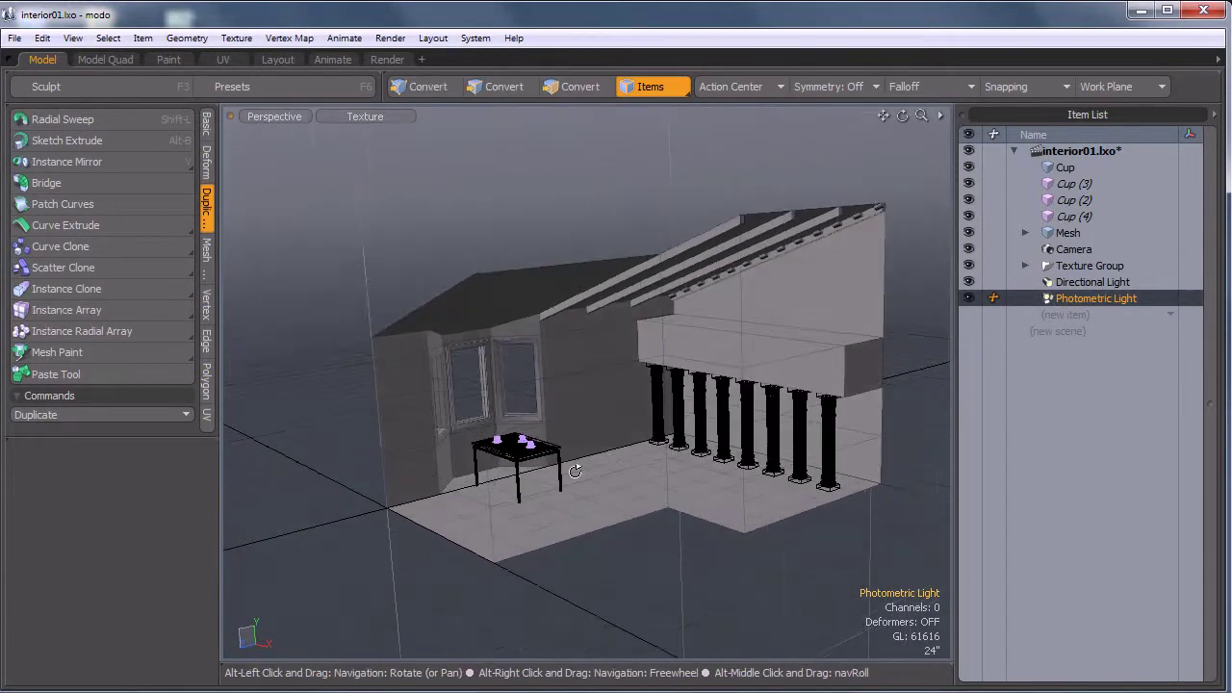
Enable the display of lights in the perspective viewport's visibility options.
alt+drag(574, 471, 596, 320)
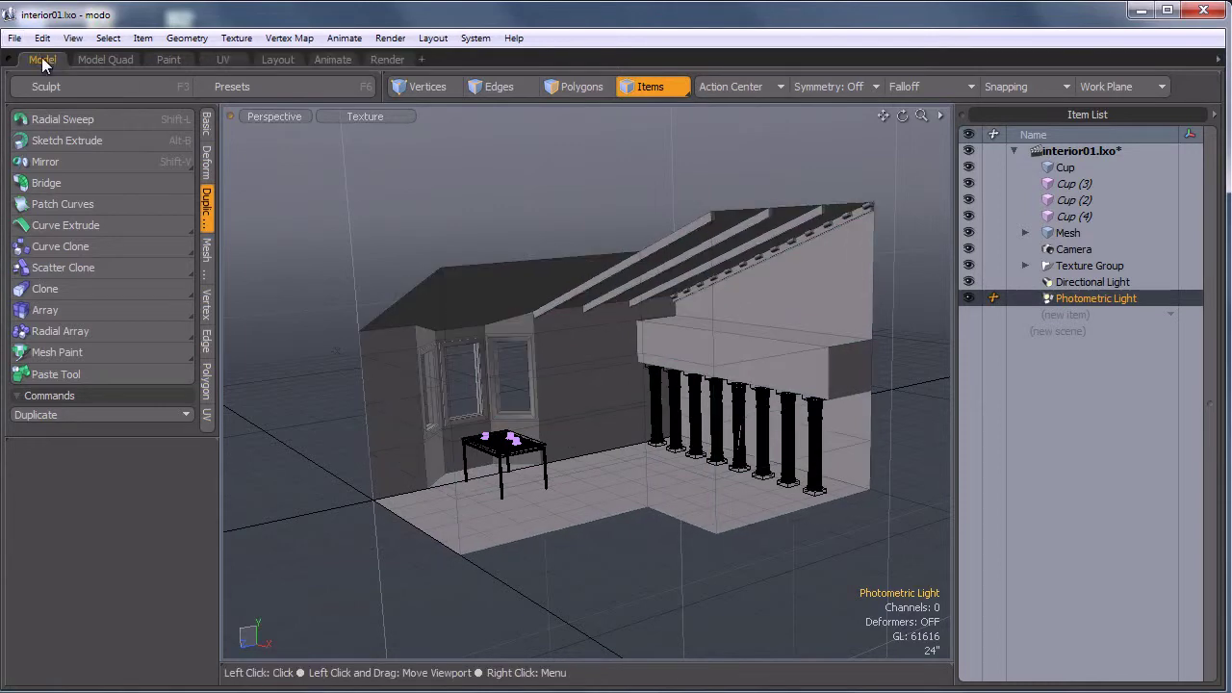
alt+drag(630, 403, 646, 498)
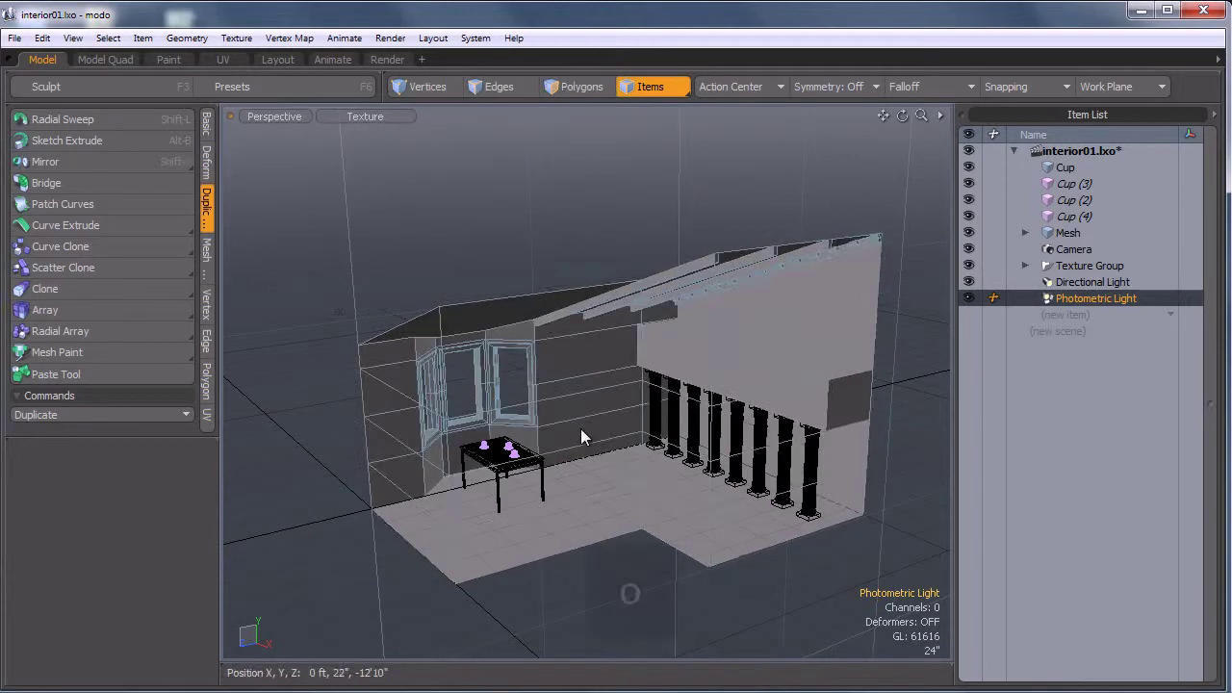
key(o)
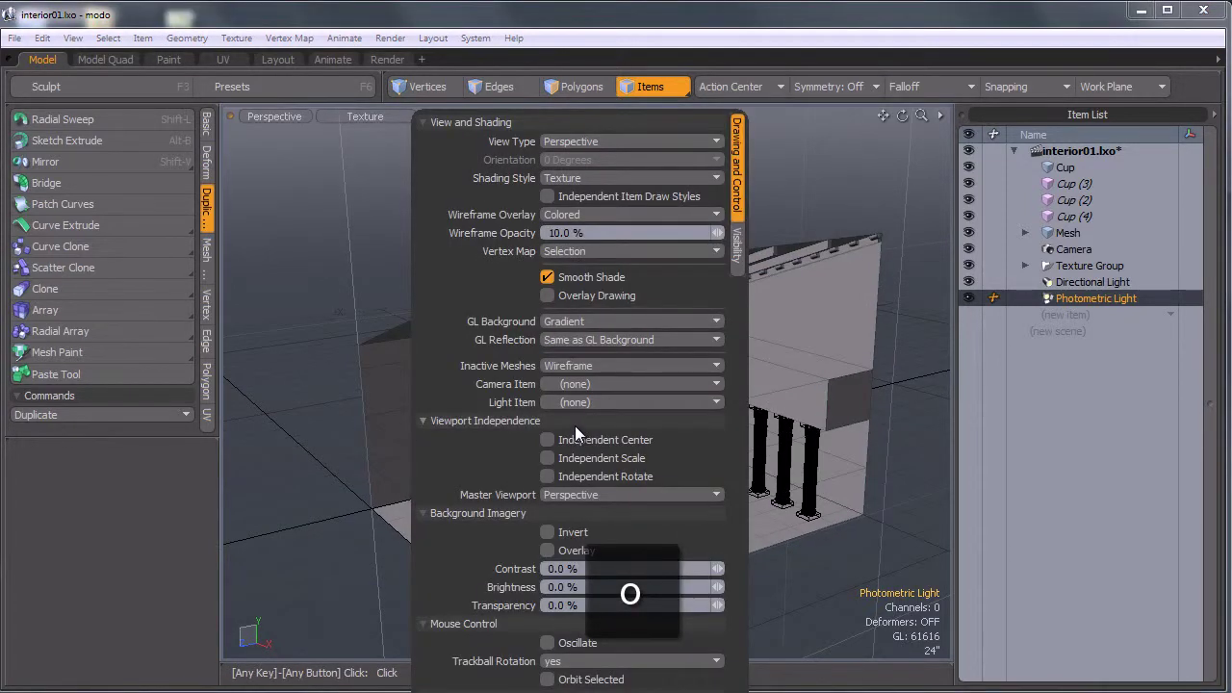
click(735, 252)
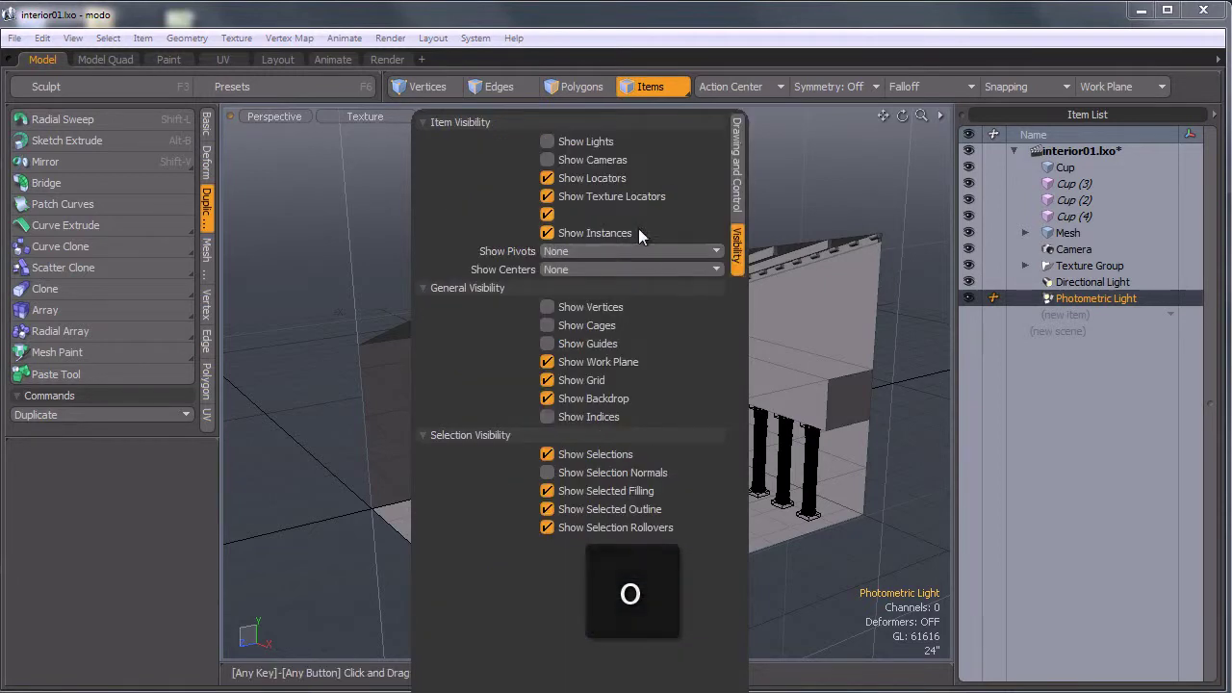
click(547, 141)
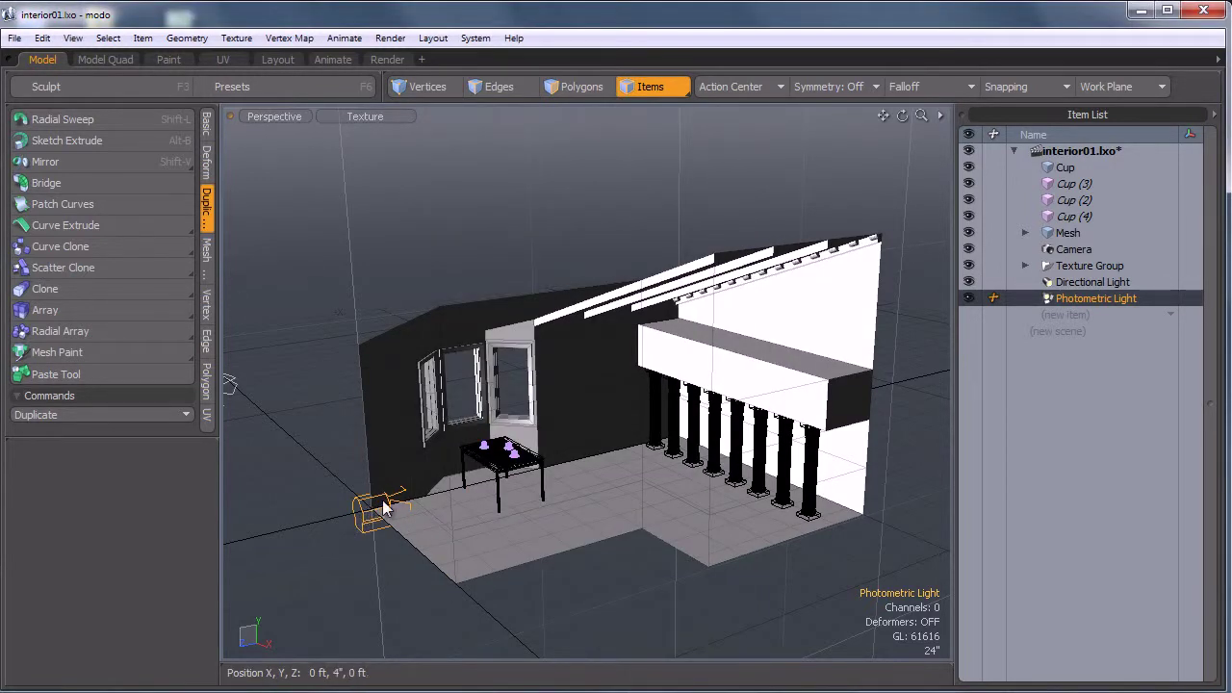
Rotate the photometric light to -90° about X so that it points straight down at the floor.
ctrl+alt+drag(381, 510, 502, 466)
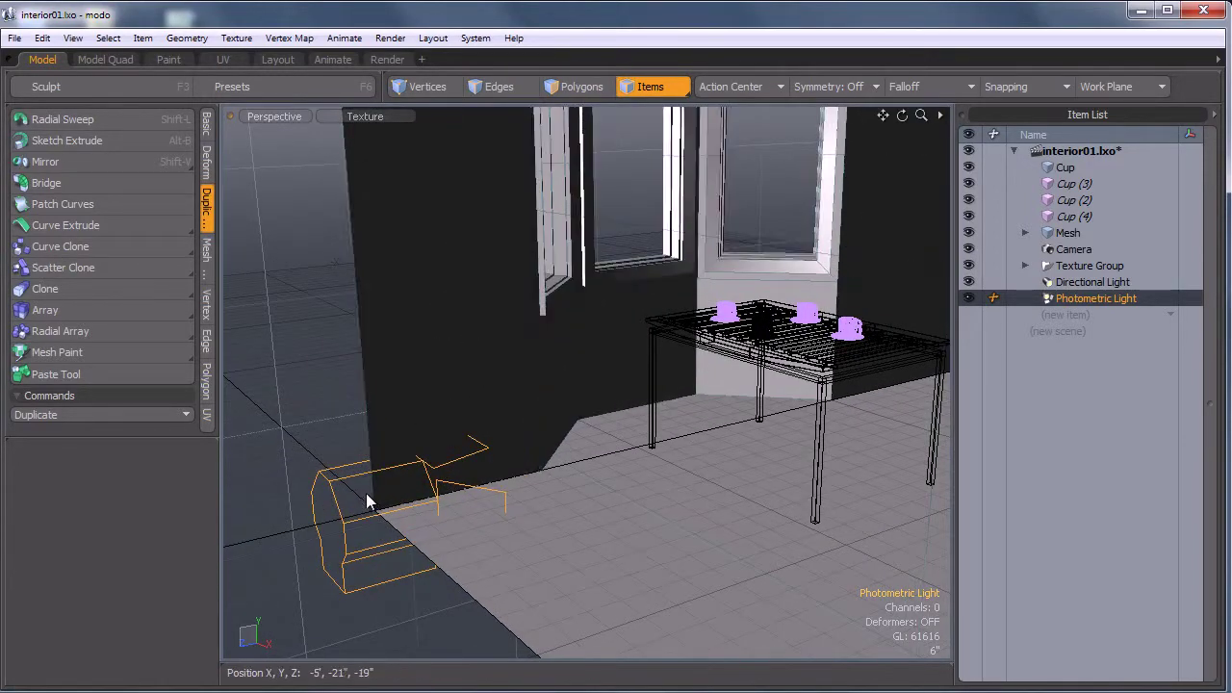
alt+drag(356, 495, 440, 503)
key(e)
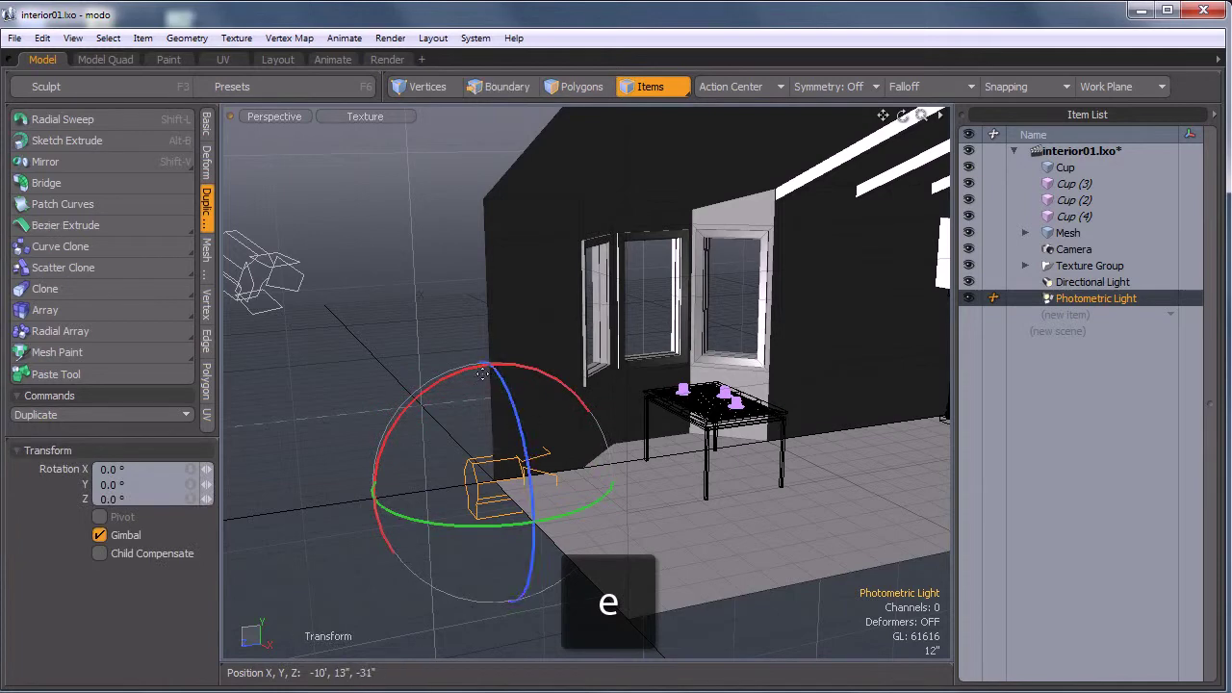
drag(453, 389, 609, 430)
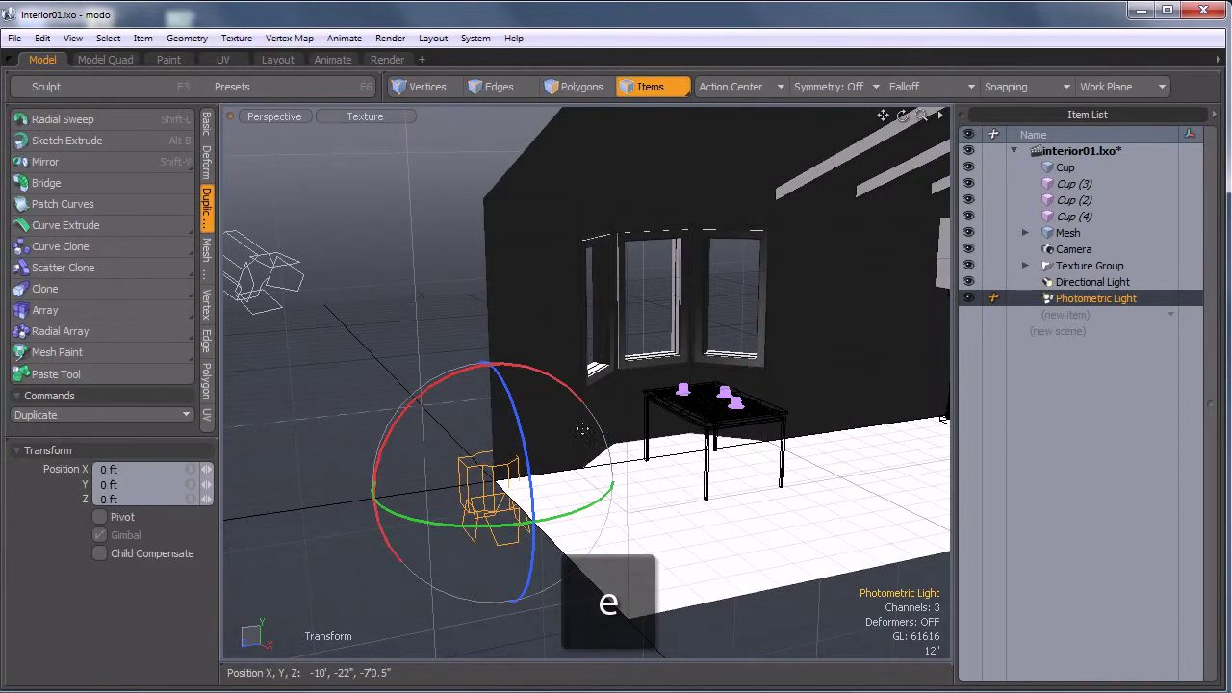
Move the photometric light to the row of columns, about 20" along X, 36" high and -18'10.5" along Z.
key(w)
drag(515, 438, 375, 429)
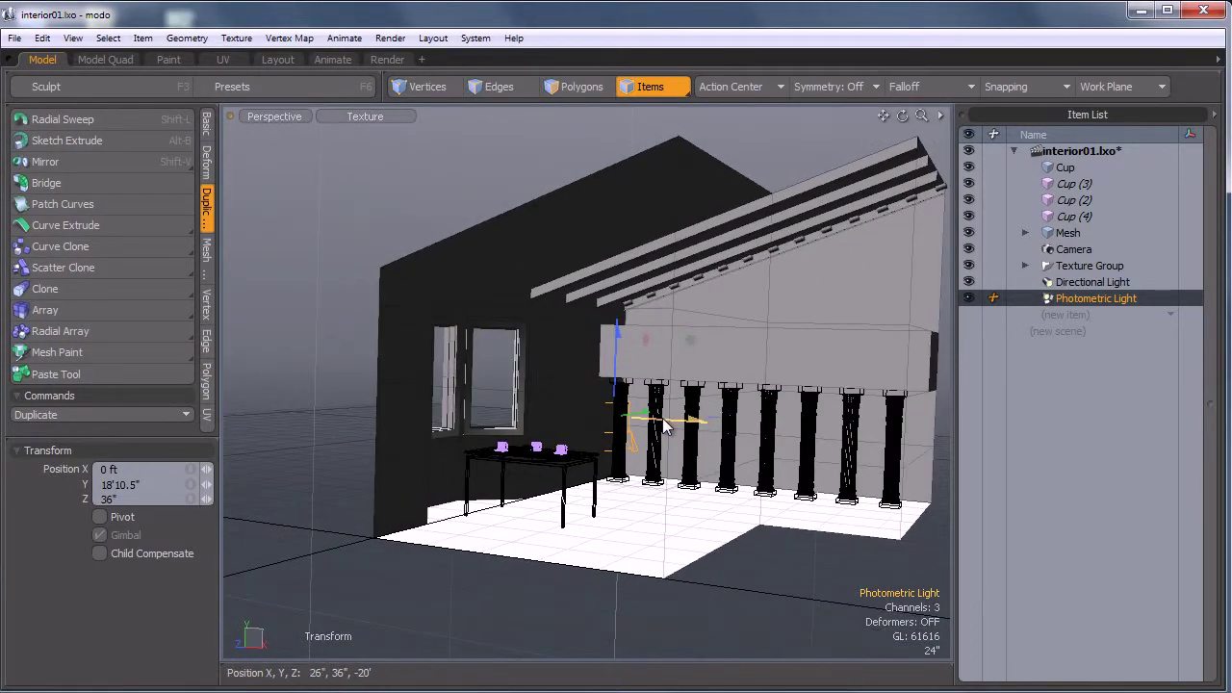
drag(669, 420, 724, 424)
In the Front view, position the light between the first two columns at about X 21.5", Y 4'3", and preview the room lighting.
key(ctrl+space)
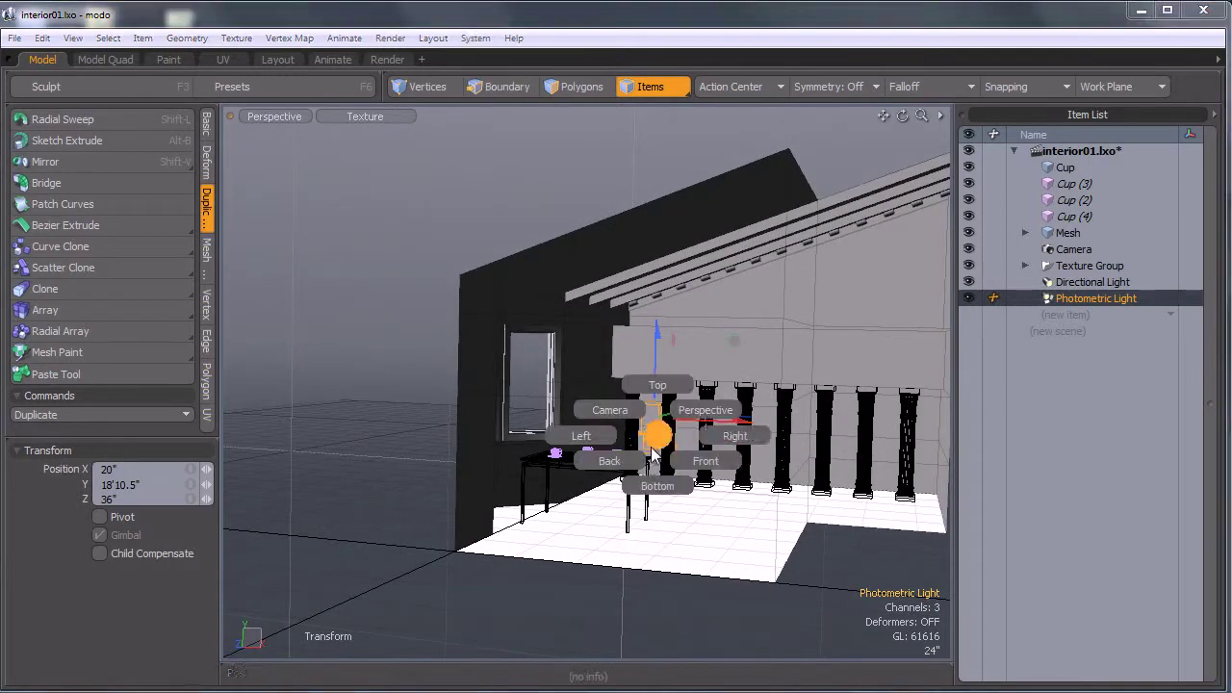
click(709, 469)
ctrl+alt+drag(709, 469, 722, 313)
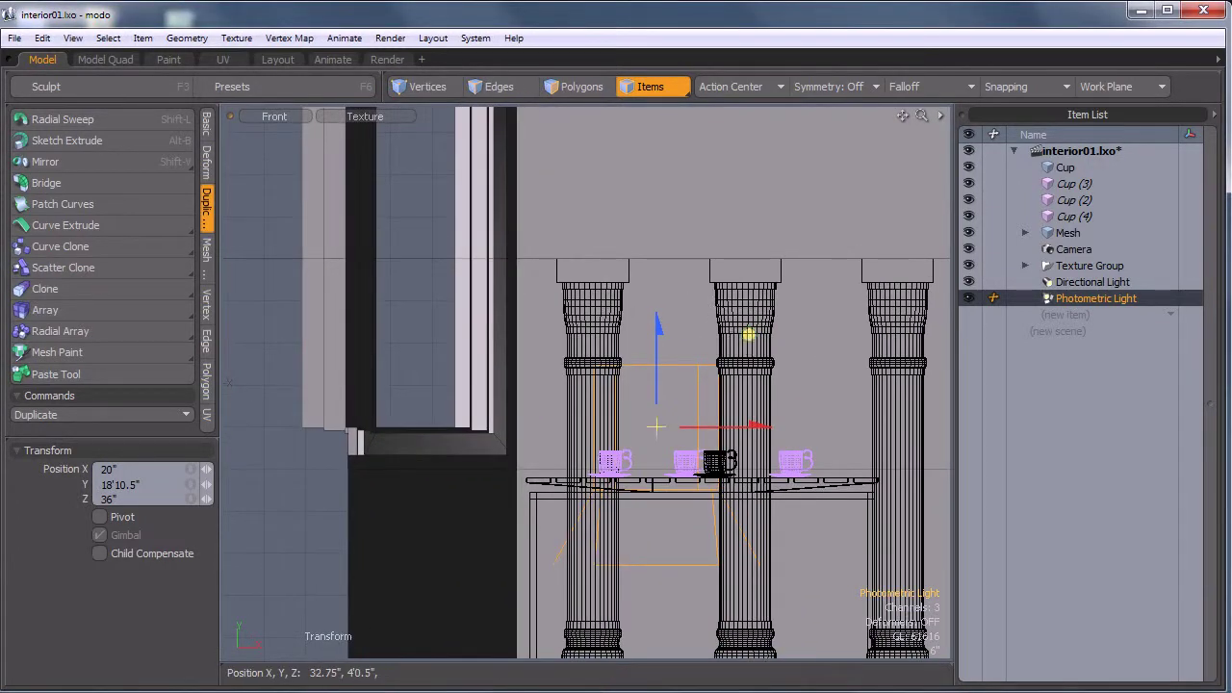
drag(656, 427, 693, 360)
key(space)
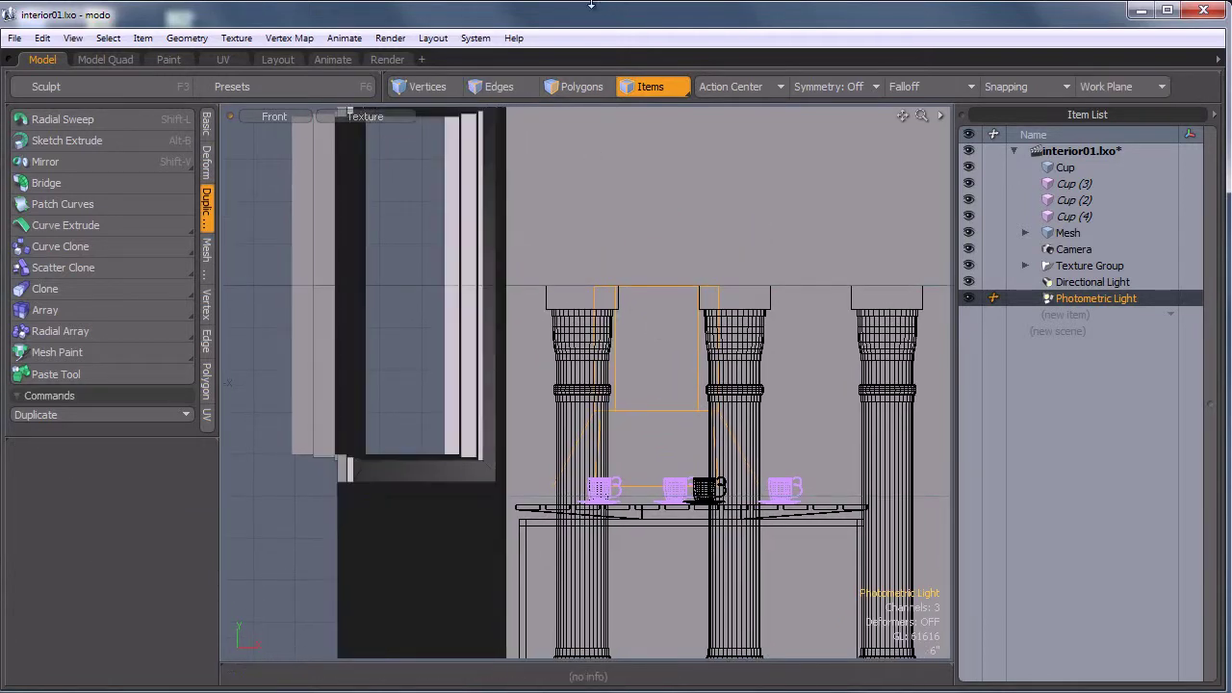
click(387, 59)
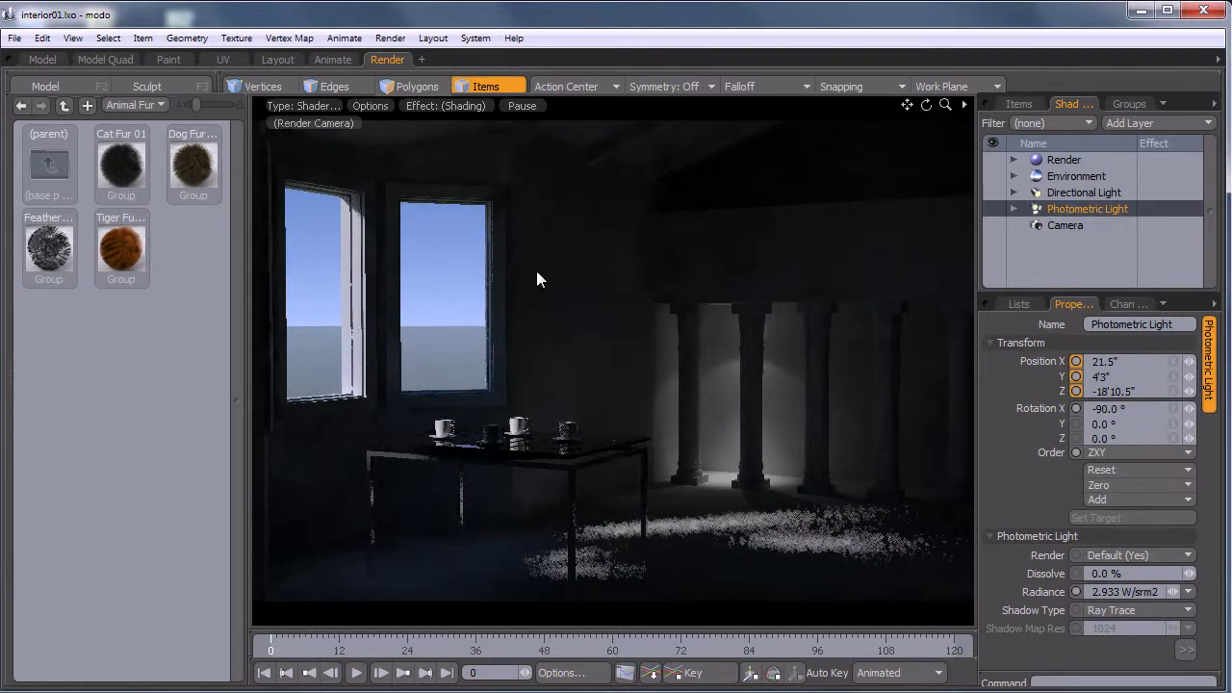
Return to the modeling layout and set the photometric light's Size channel to 0.1.
click(43, 60)
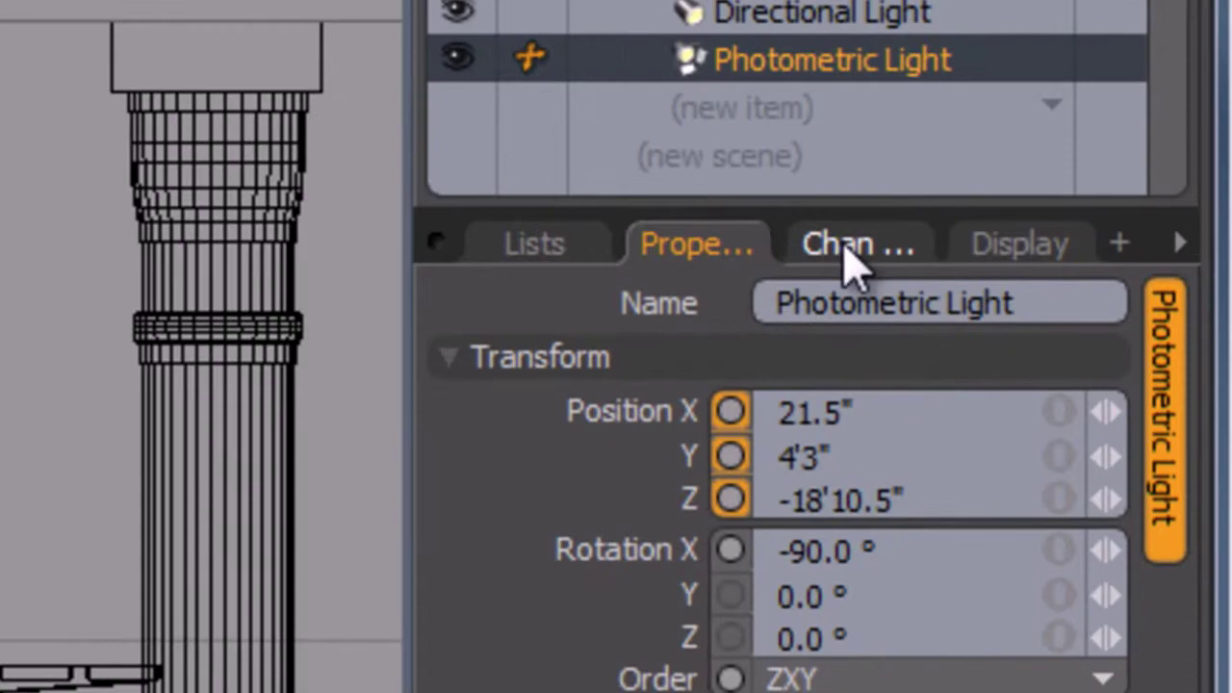
click(891, 264)
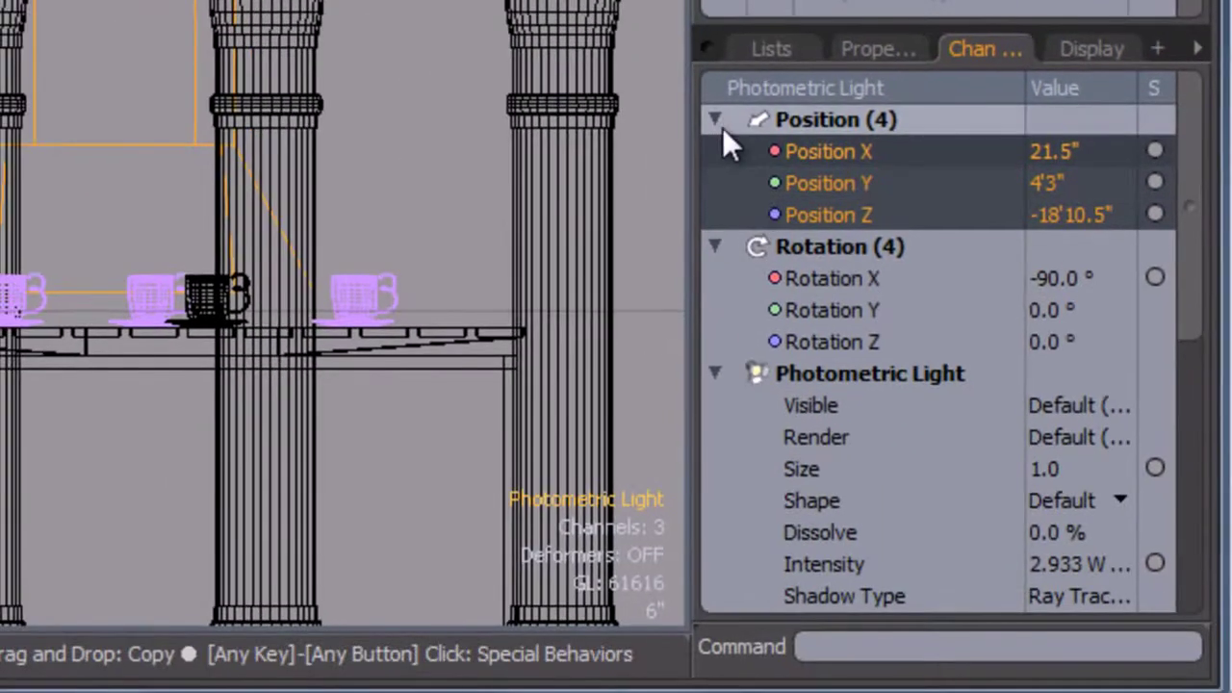
click(463, 336)
click(463, 385)
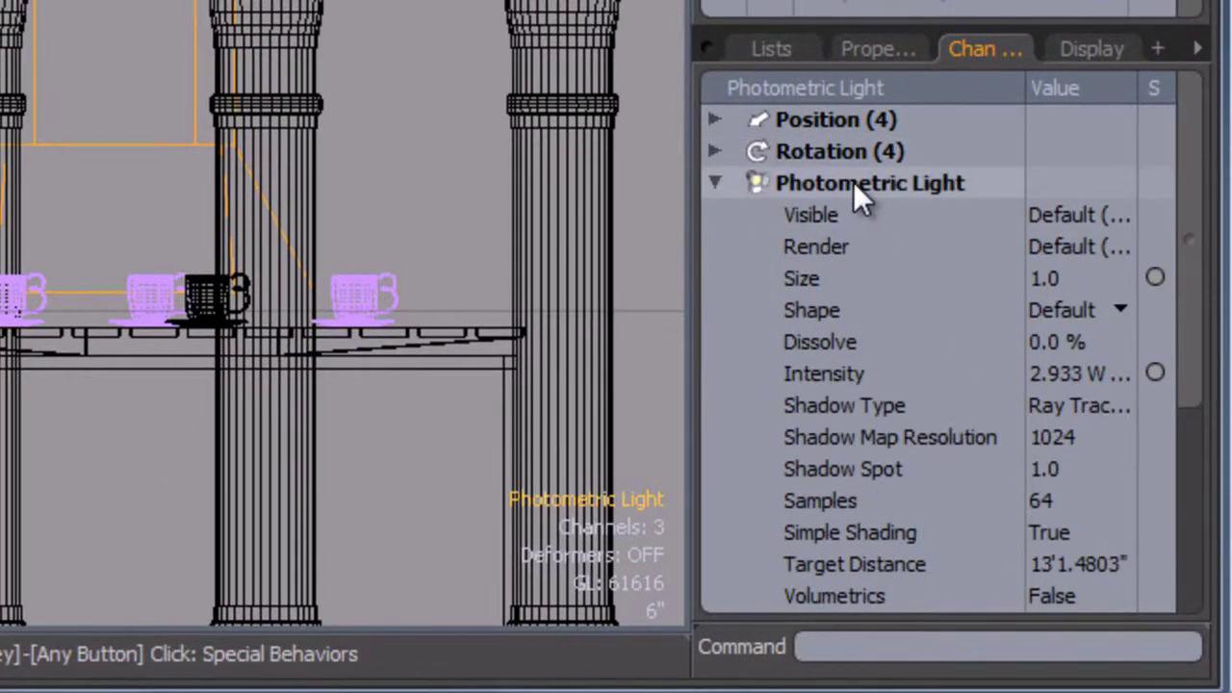
click(854, 281)
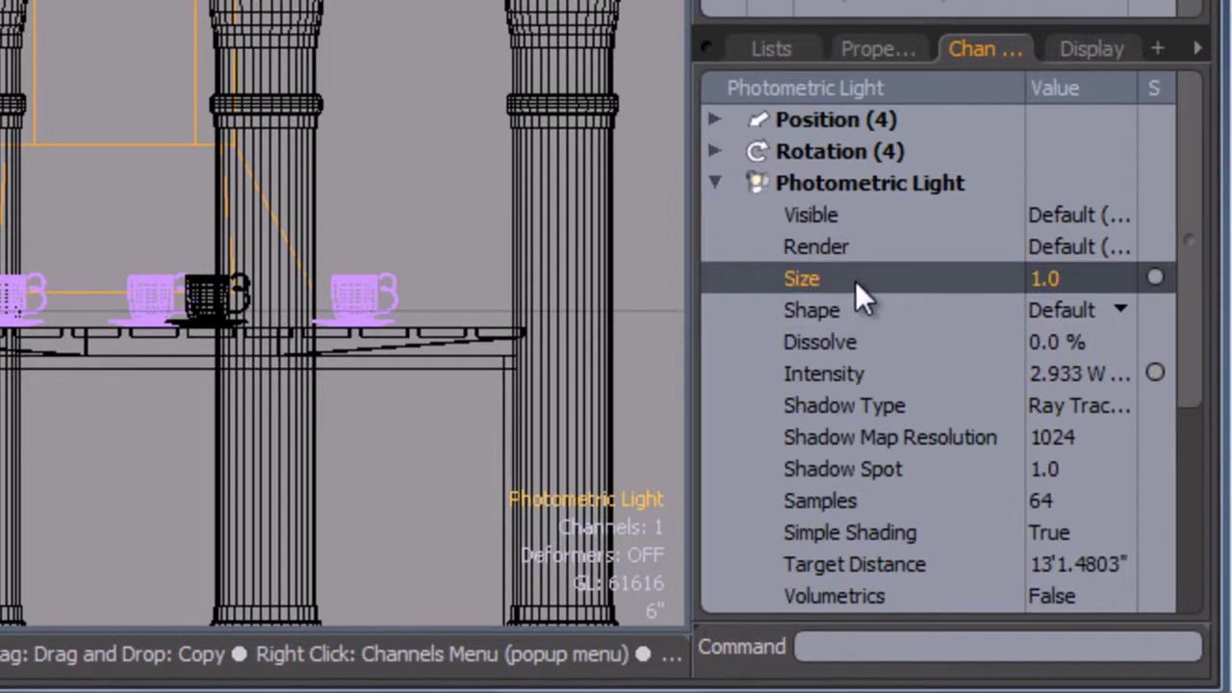
click(1055, 278)
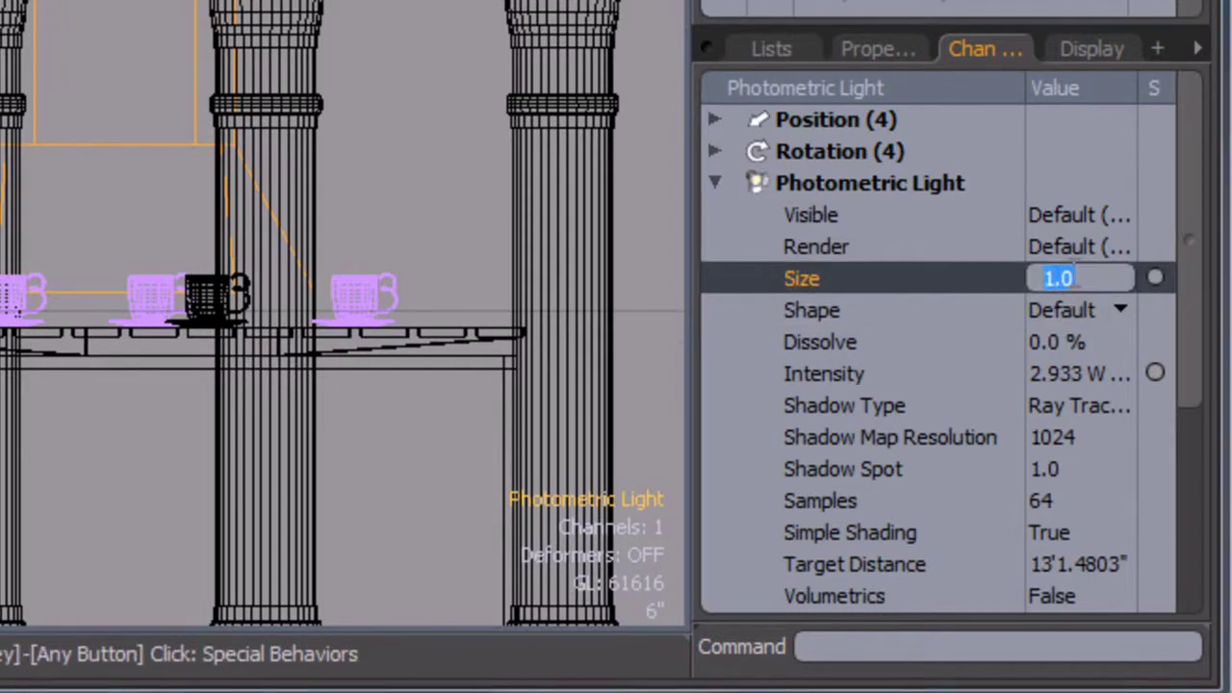
text(0.1)
key(Return)
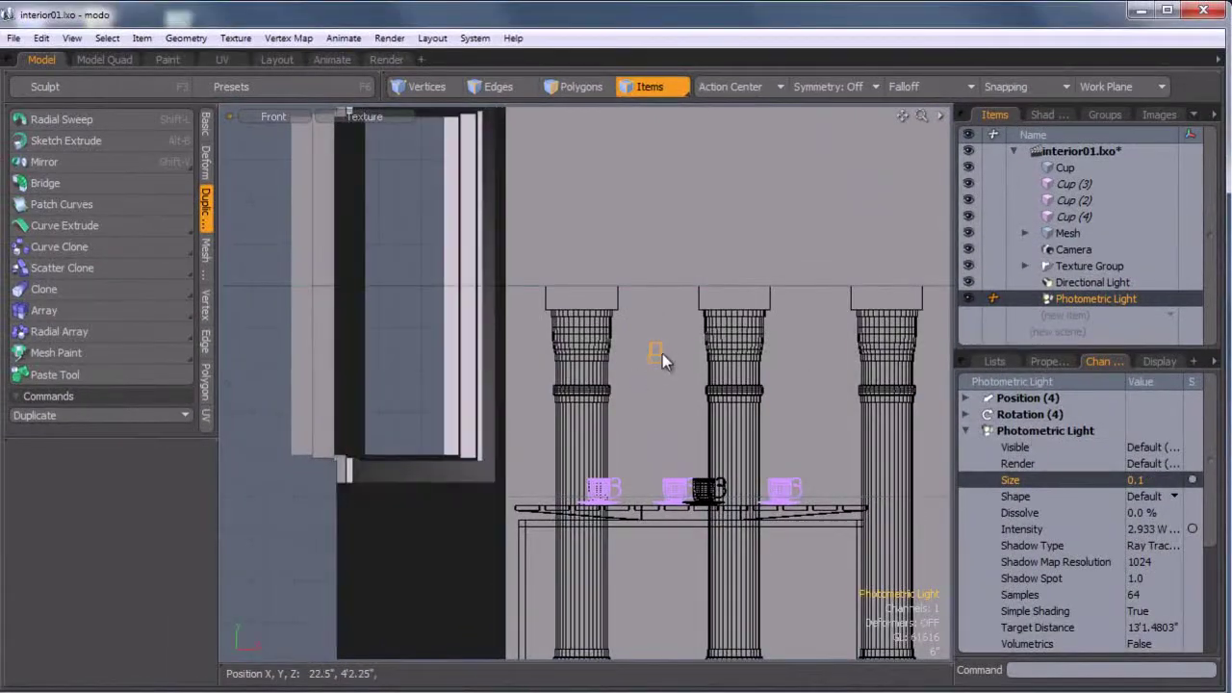
Raise the photometric light to the top of the columns at about Y 4'10.75" and preview the room lighting.
key(w)
drag(660, 317, 661, 264)
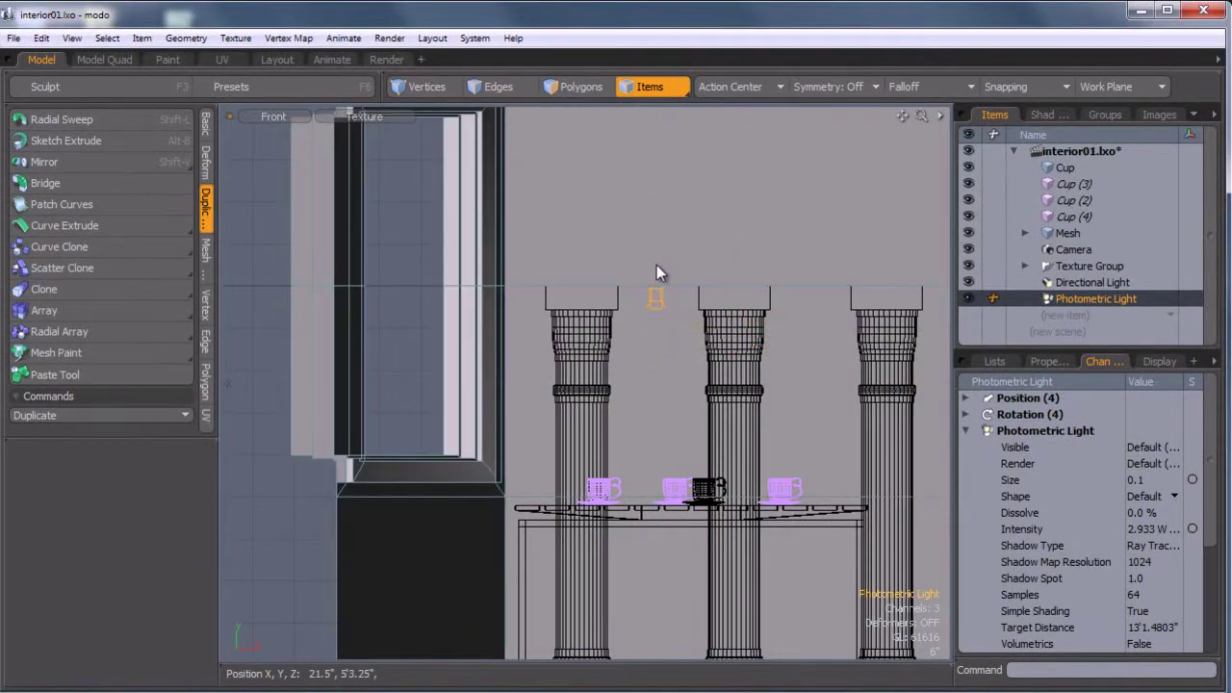
click(386, 59)
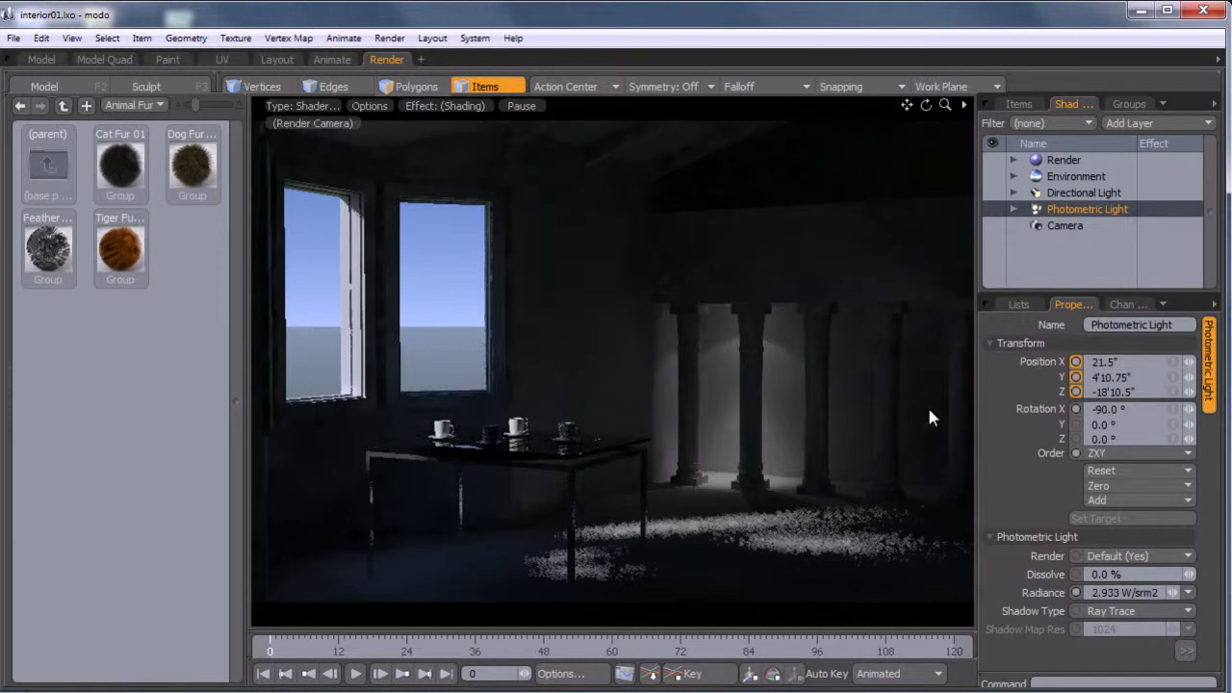
Back in the modeling layout, create an instance of the photometric light and move it between the second and third columns, about X 3'7.5".
click(45, 58)
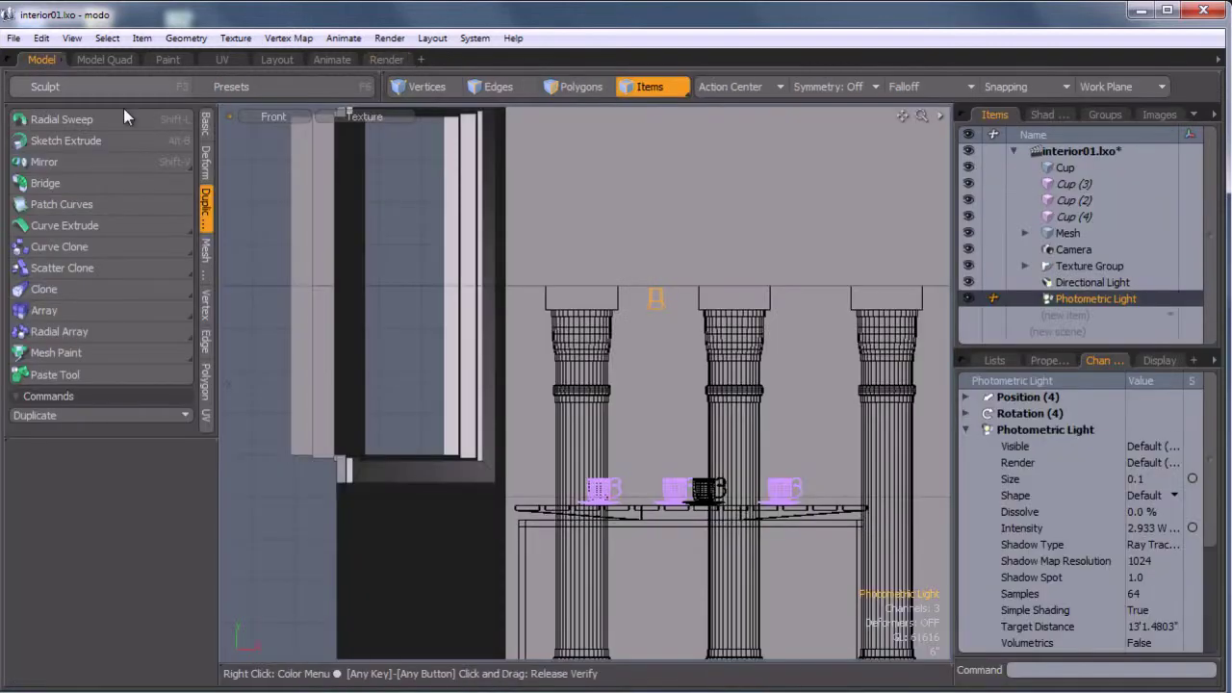
alt+shift+drag(793, 271, 630, 284)
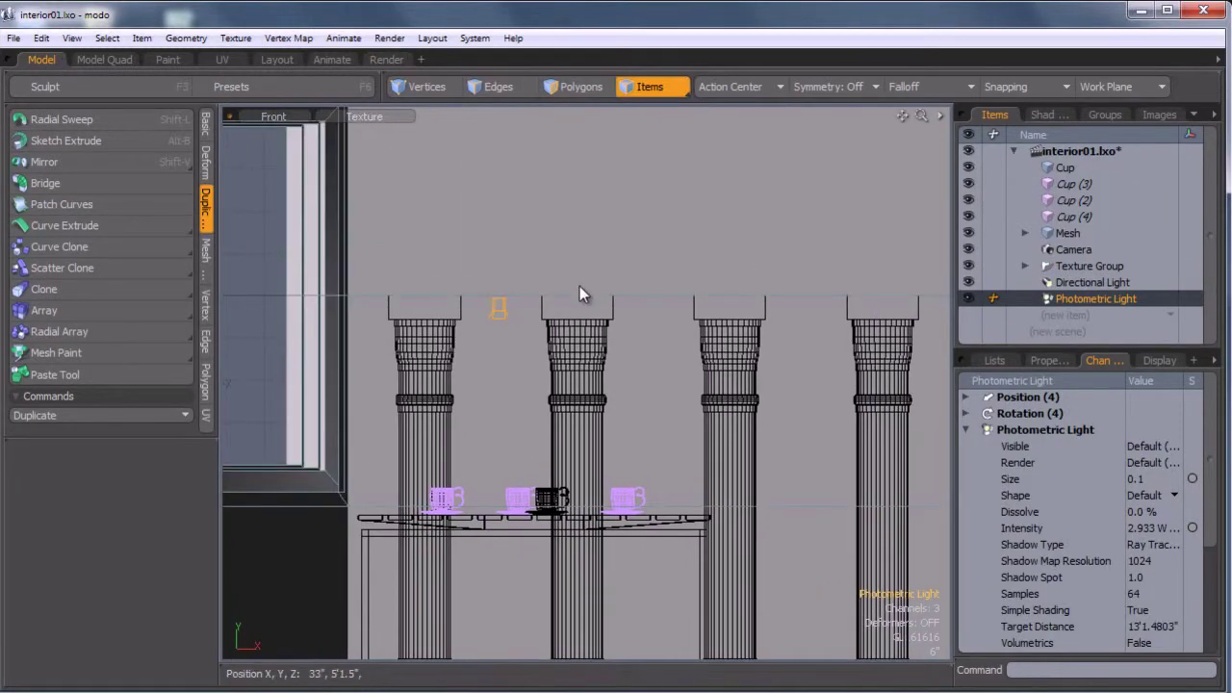
right_click(1085, 301)
click(1080, 495)
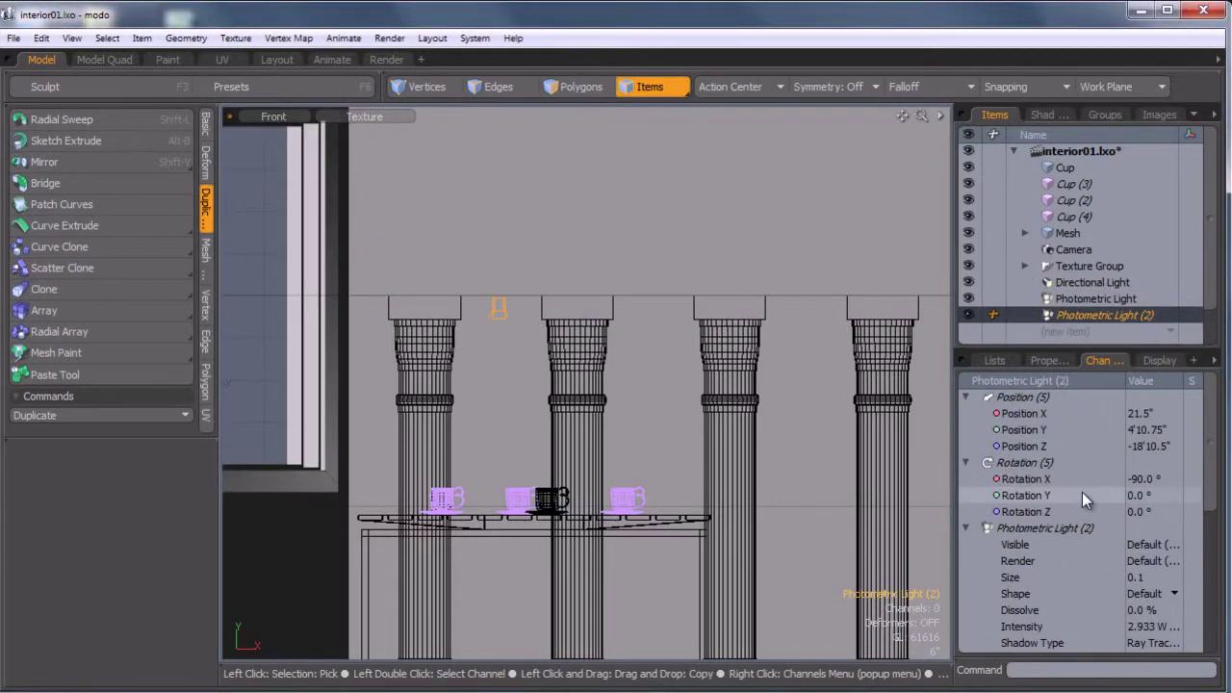
key(w)
drag(578, 303, 731, 304)
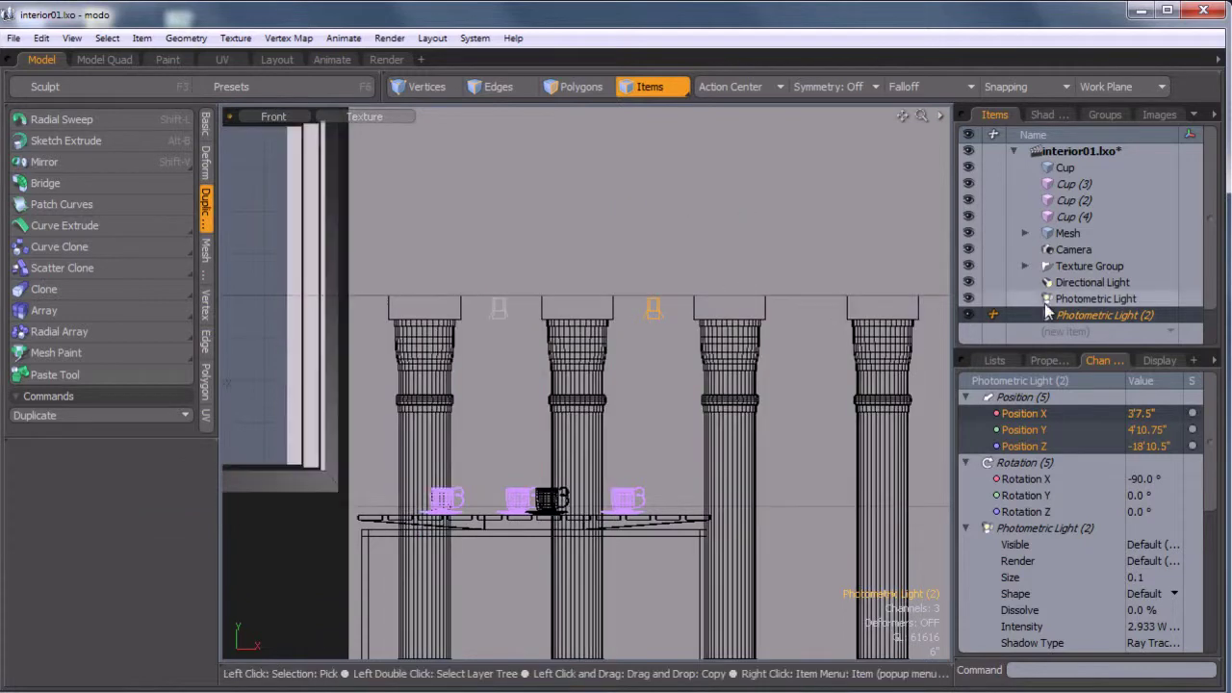
Create an instance of the second photometric light and move it between the third and fourth columns, about X 5'5.25".
right_click(1080, 312)
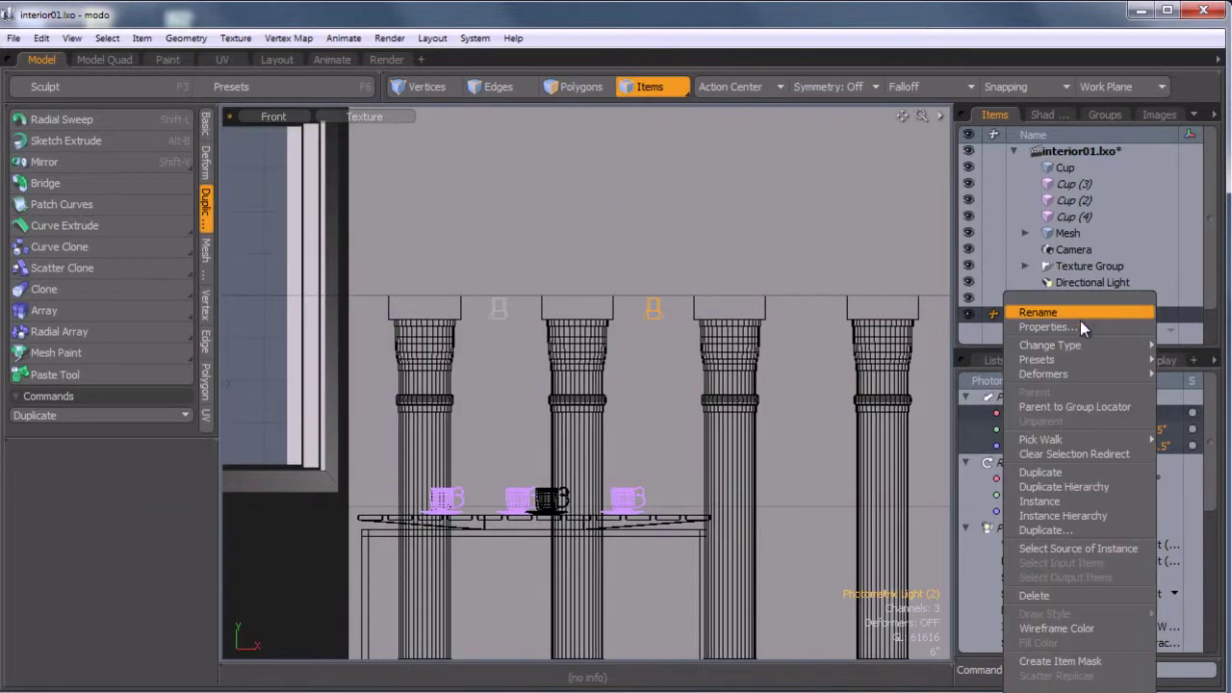
click(1071, 501)
key(w)
drag(712, 302, 869, 304)
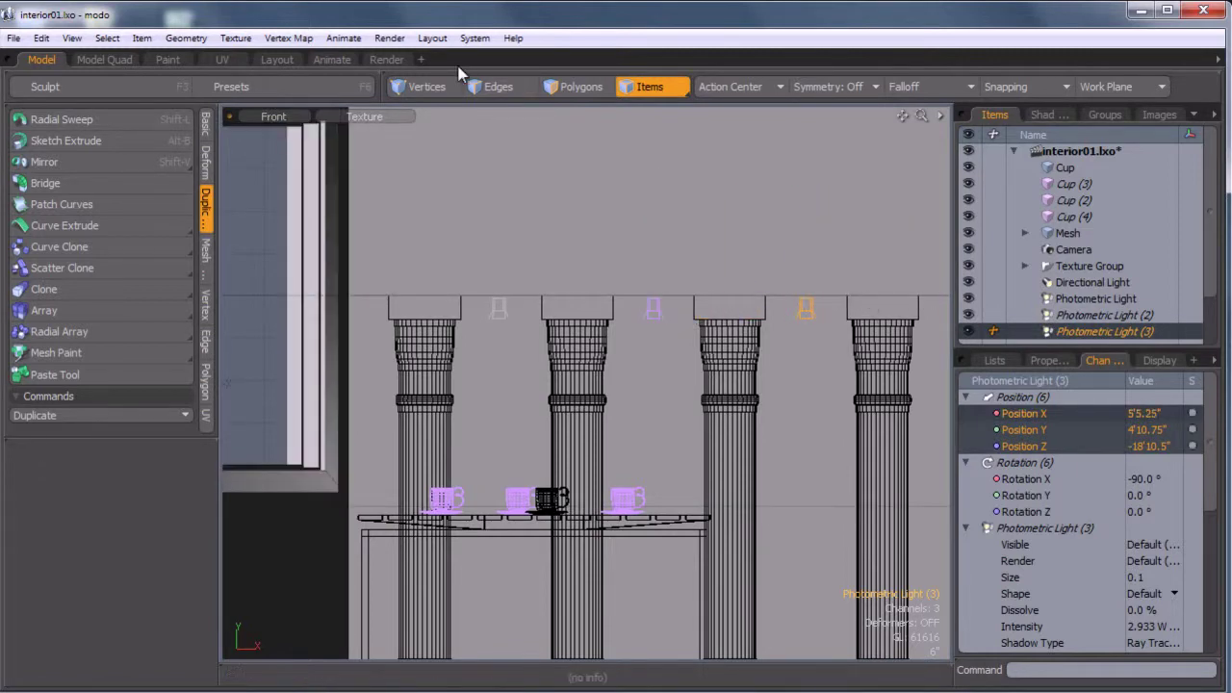
Preview the room lit by the three photometric lights and render the current frame.
click(385, 60)
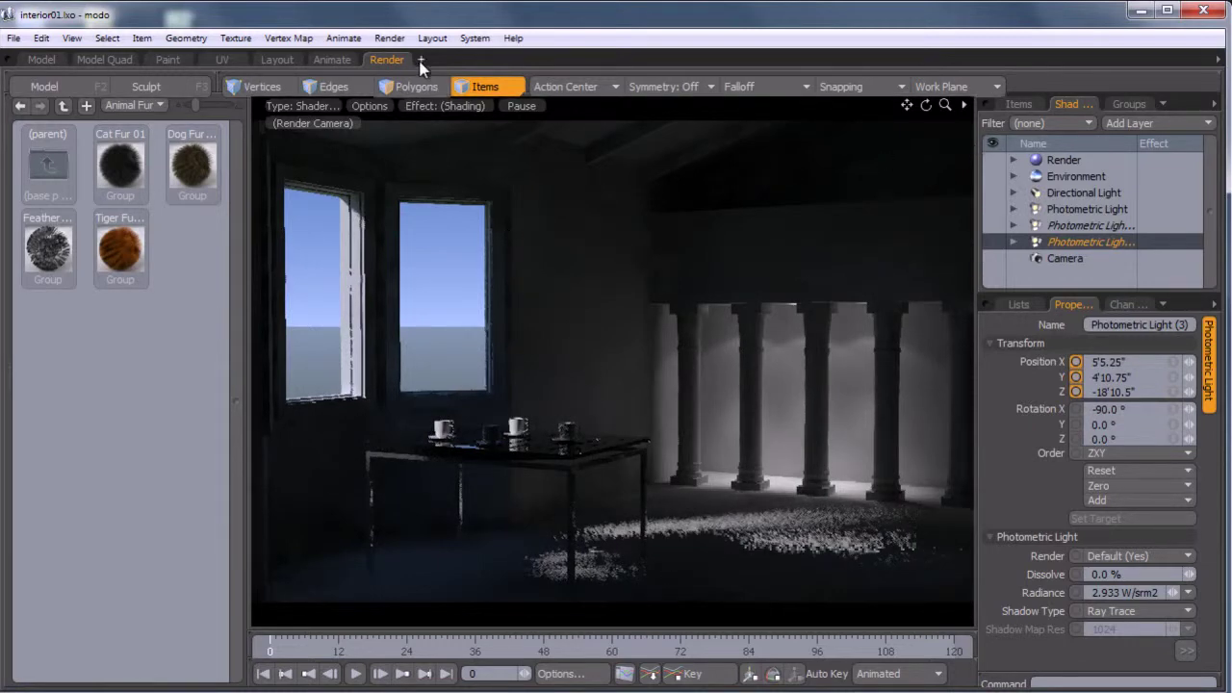
click(377, 43)
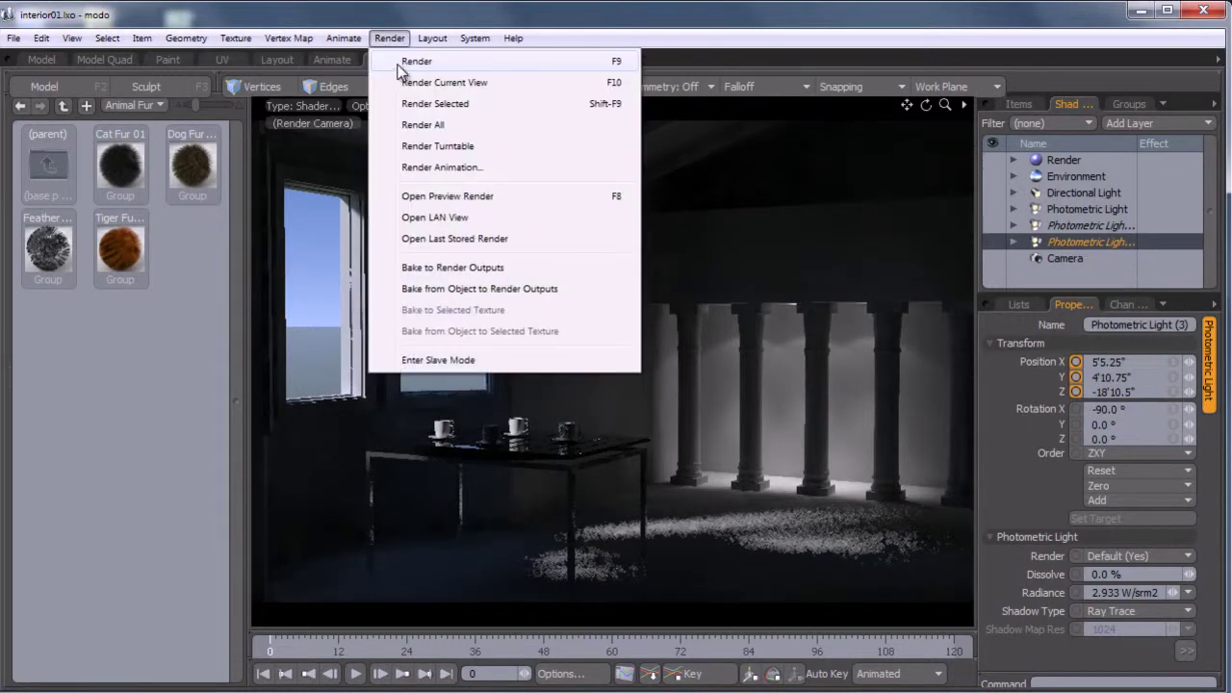
click(400, 80)
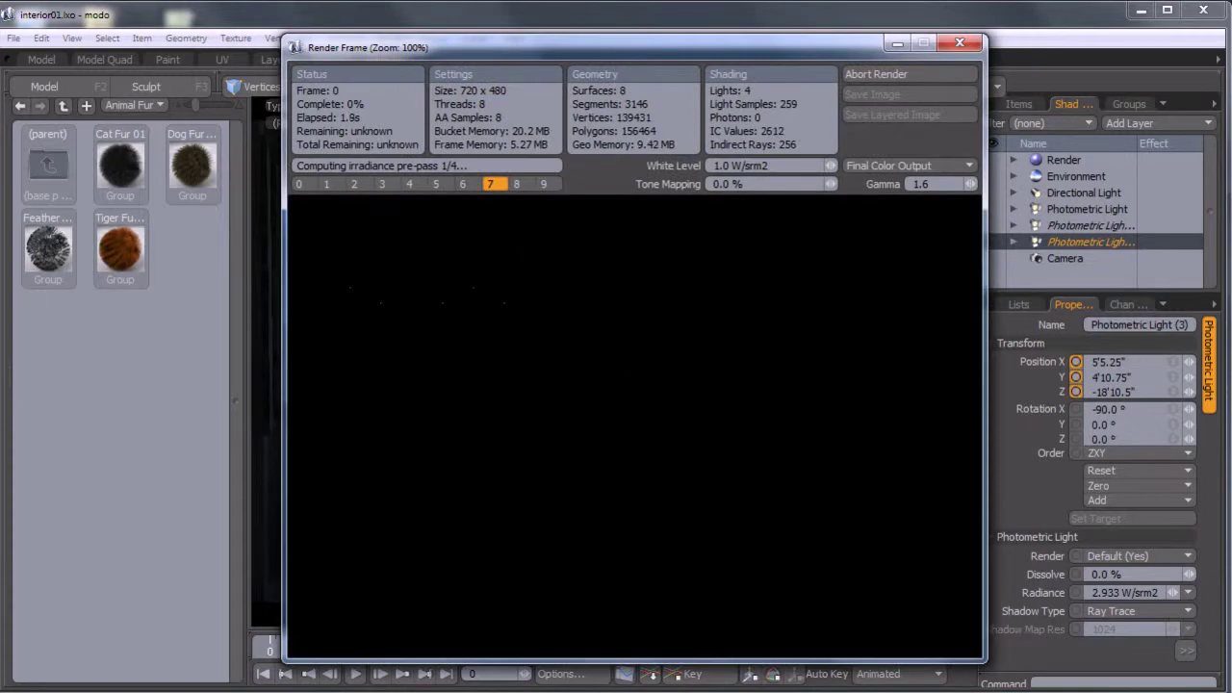